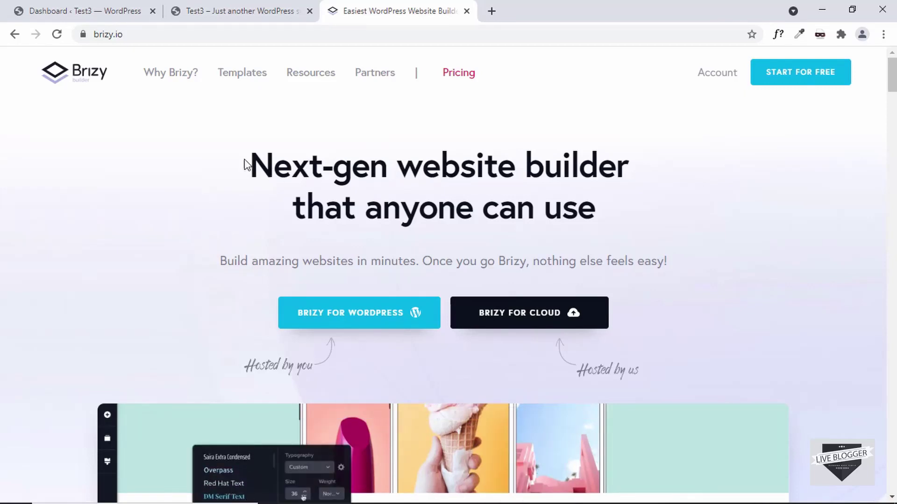
# Switch from the brizy.io tab to the Test3 site's WordPress Dashboard
pyautogui.hotkey('ctrl', '1')
pyautogui.moveTo(176, 71)
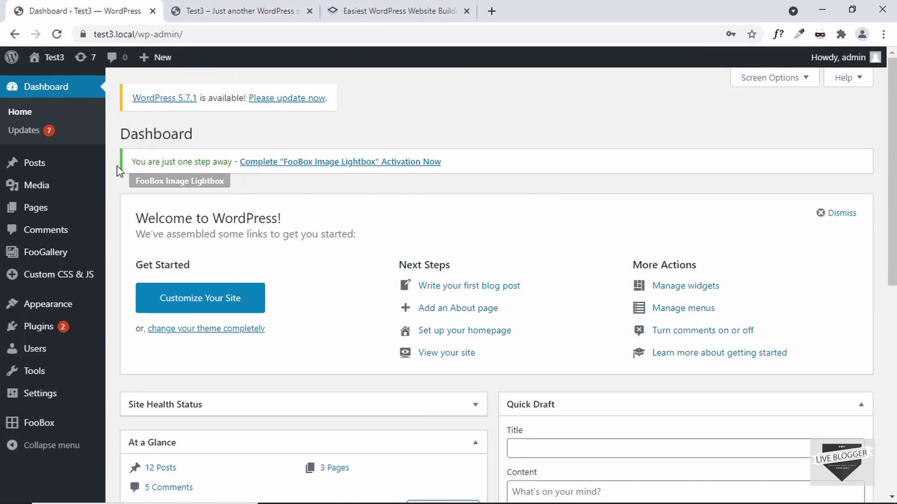
# Search the plugin directory for 'brizy', then install and activate Brizy – Page Builder
pyautogui.moveTo(75, 340)
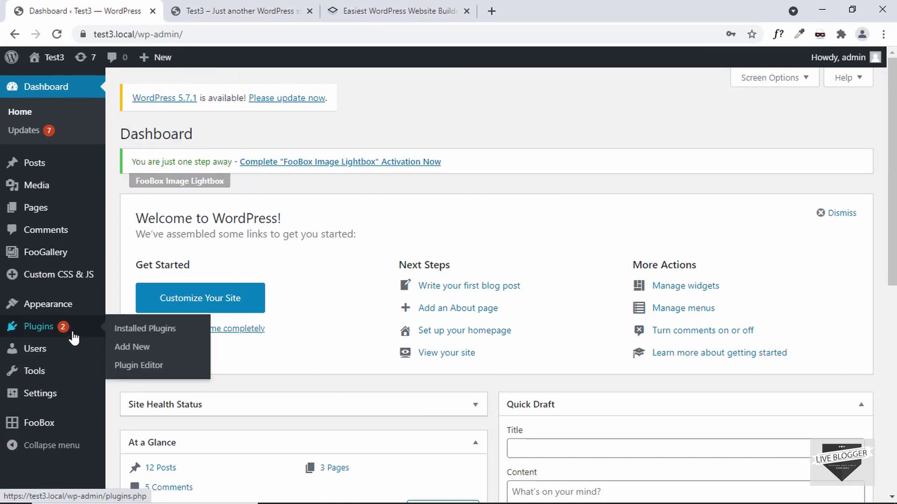
pyautogui.click(142, 348)
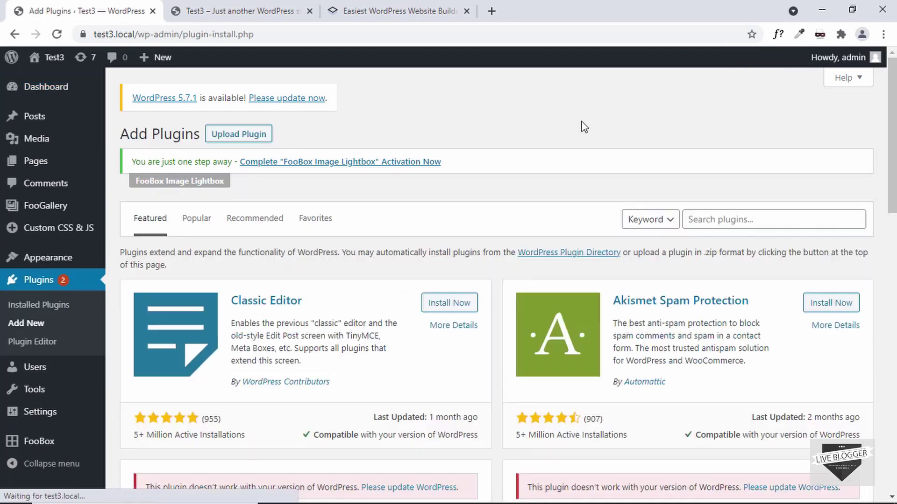
pyautogui.click(720, 215)
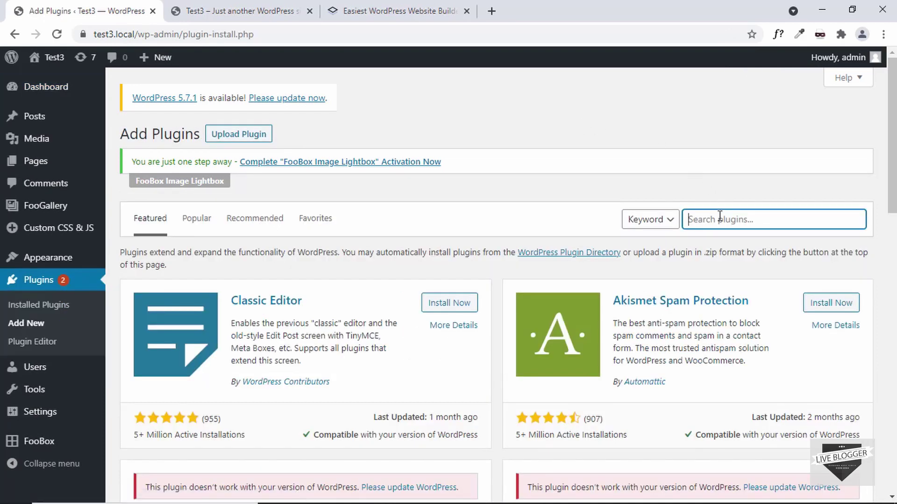
pyautogui.write('brizy')
pyautogui.scroll(-2, 560, 229)
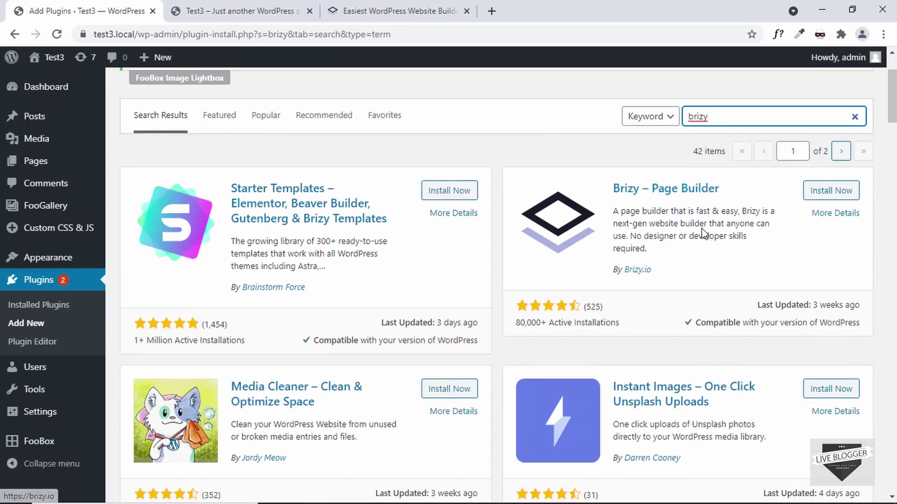
pyautogui.click(840, 193)
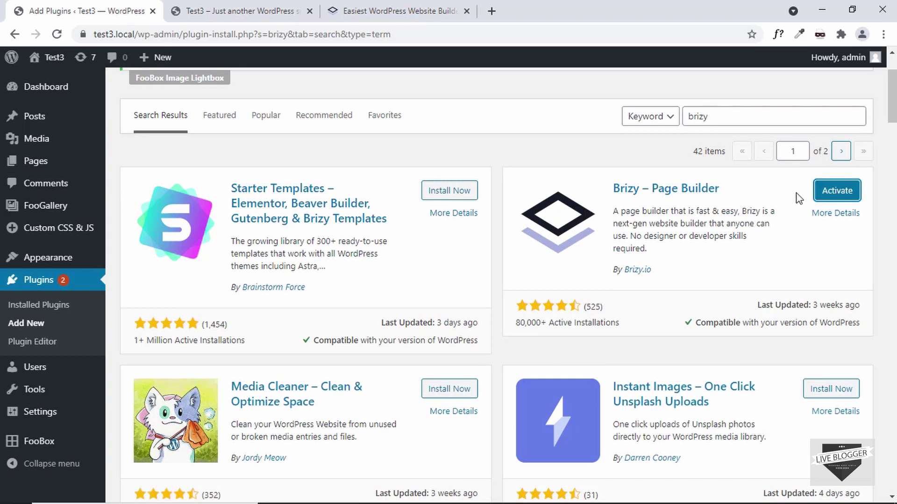
pyautogui.click(836, 197)
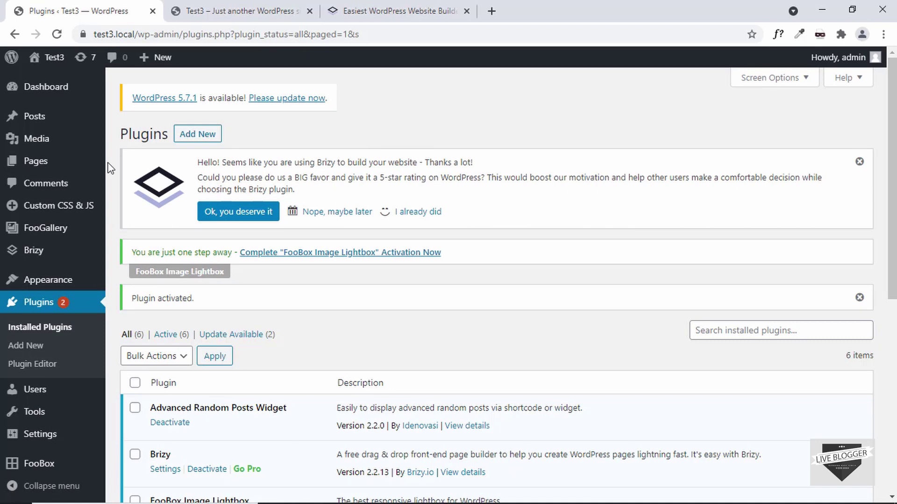
# Create a new page titled 'Home', save it as a draft, and open it with Brizy
pyautogui.moveTo(44, 164)
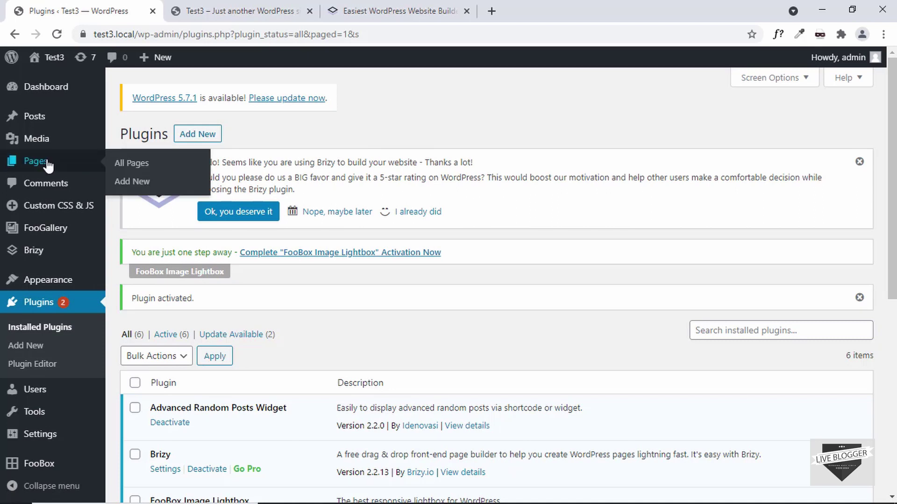
pyautogui.click(134, 185)
pyautogui.write('Ho')
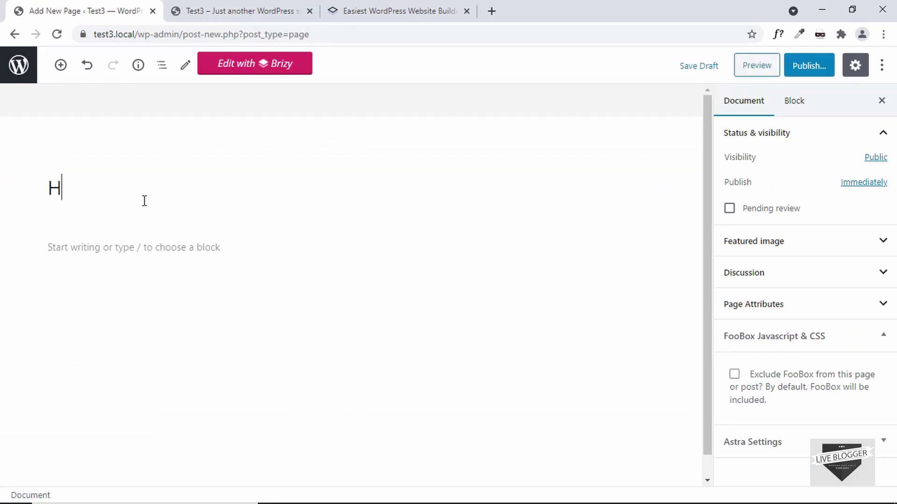
pyautogui.press('BackSpace')
pyautogui.write('ome')
pyautogui.click(698, 67)
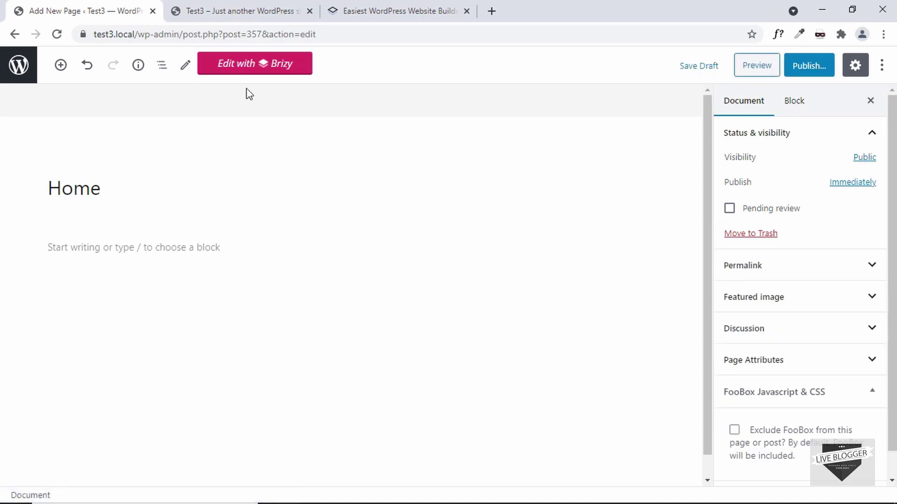
pyautogui.click(261, 66)
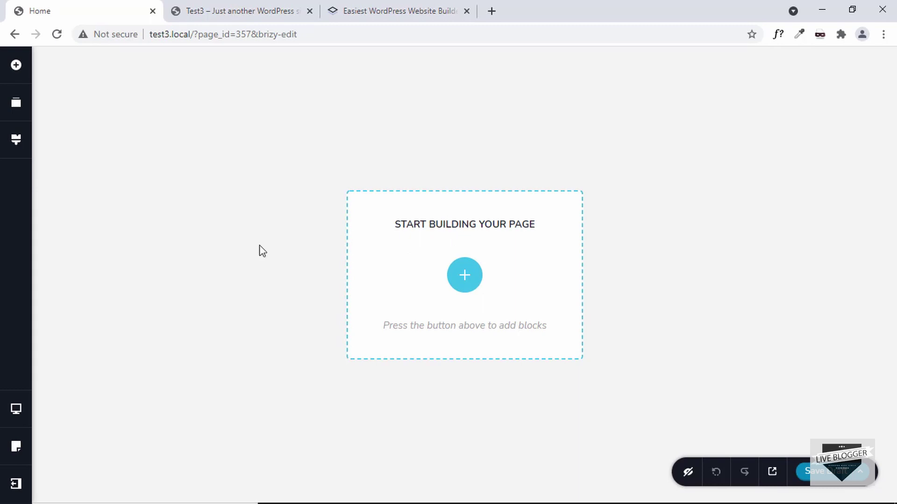
# Add a blank 'Create your own' block and browse the Add Elements list
pyautogui.click(464, 279)
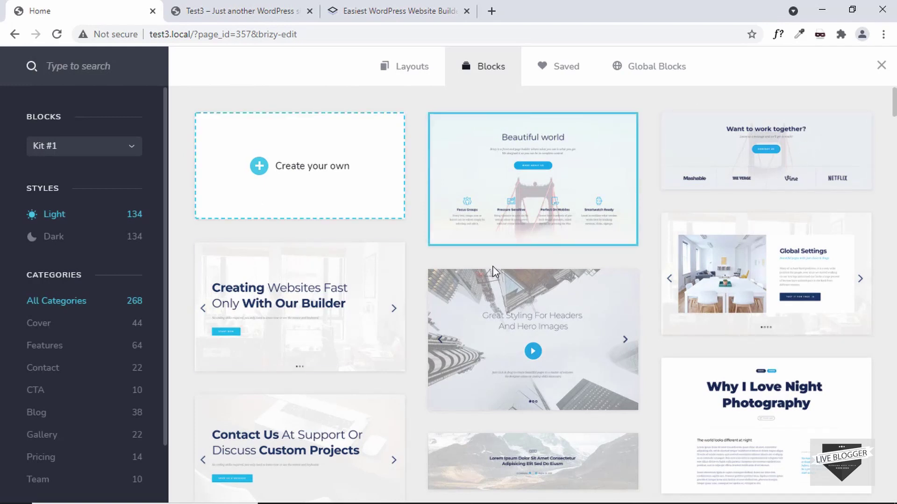
pyautogui.click(296, 175)
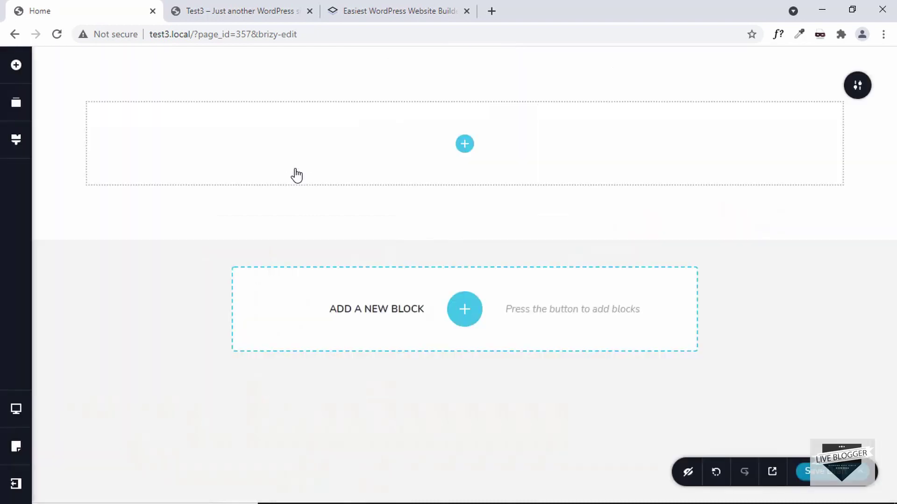
pyautogui.click(464, 145)
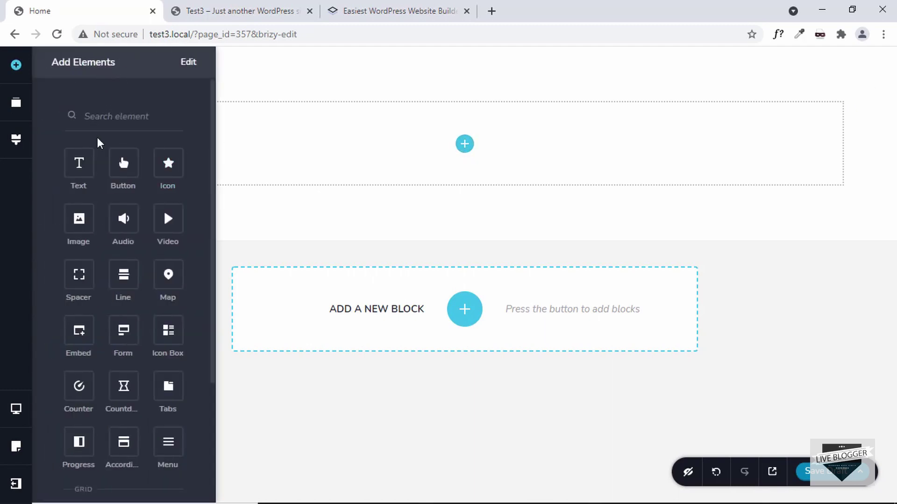
pyautogui.scroll(-1, 79, 171)
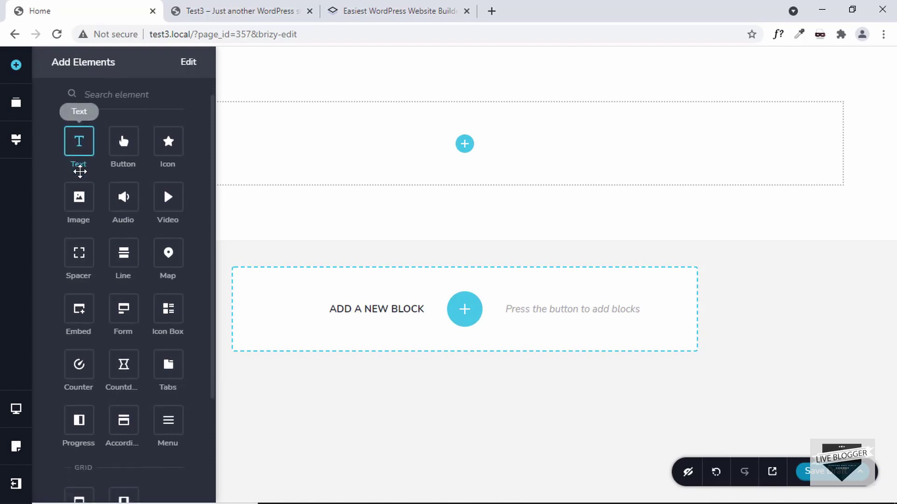
pyautogui.scroll(2, 80, 154)
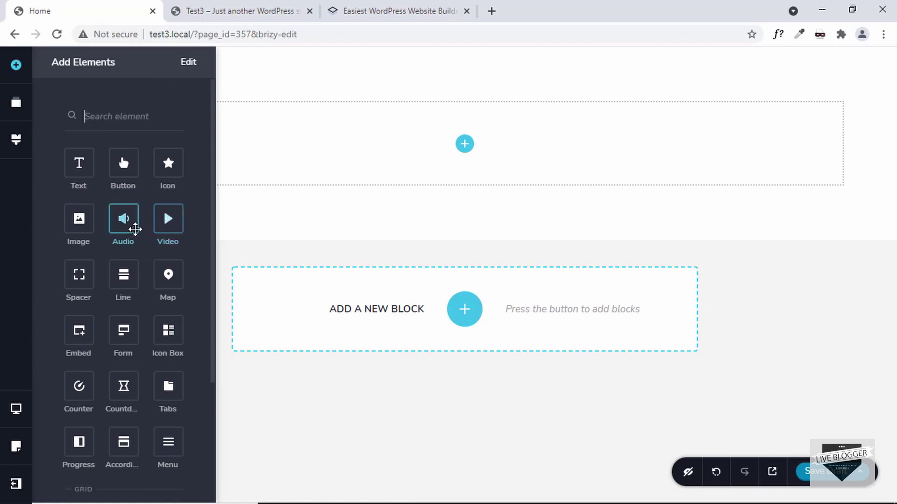
pyautogui.scroll(-4, 145, 286)
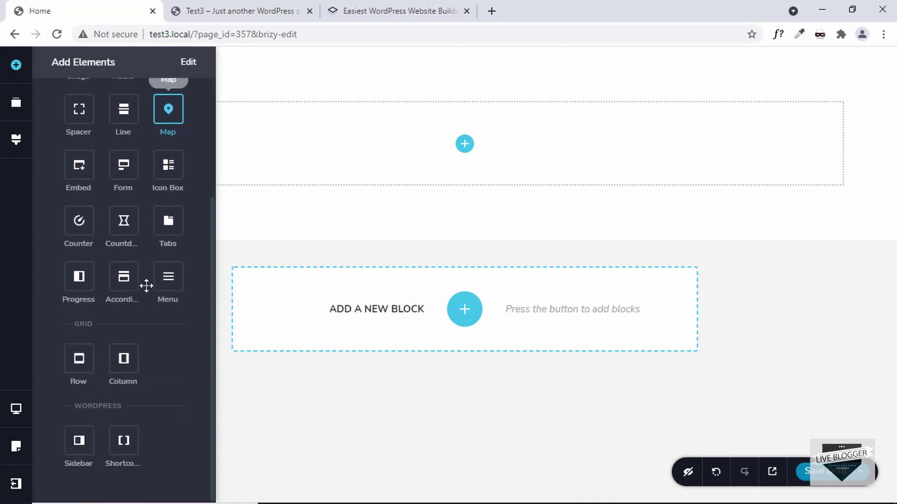
pyautogui.scroll(4, 147, 286)
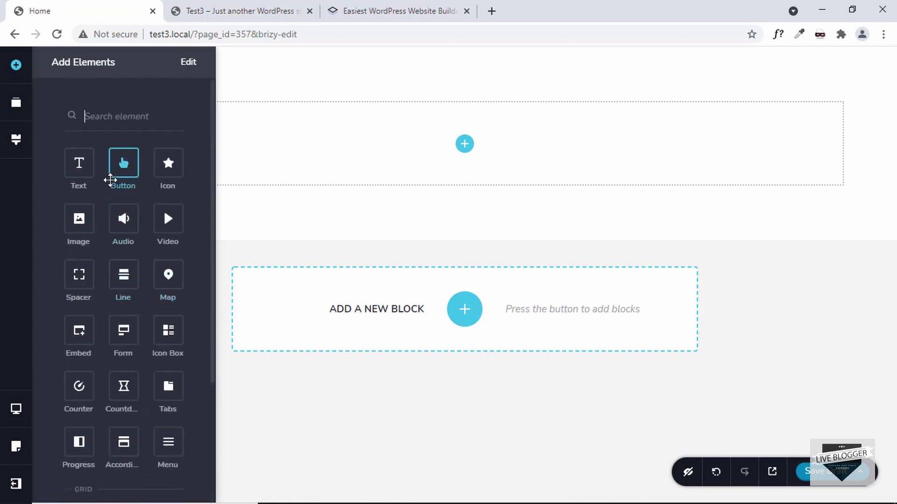
# Place a Text element in the block, set its font to Montserrat and justify it
pyautogui.moveTo(77, 164); pyautogui.dragTo(464, 141)
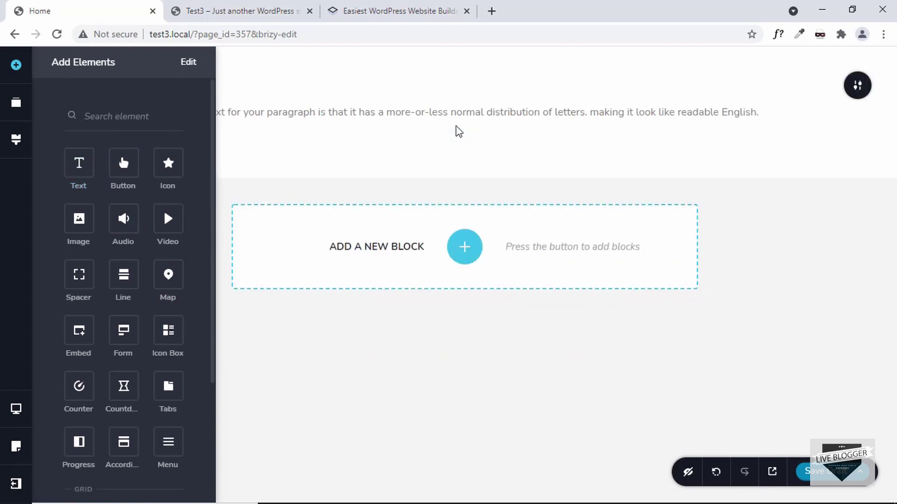
pyautogui.click(458, 129)
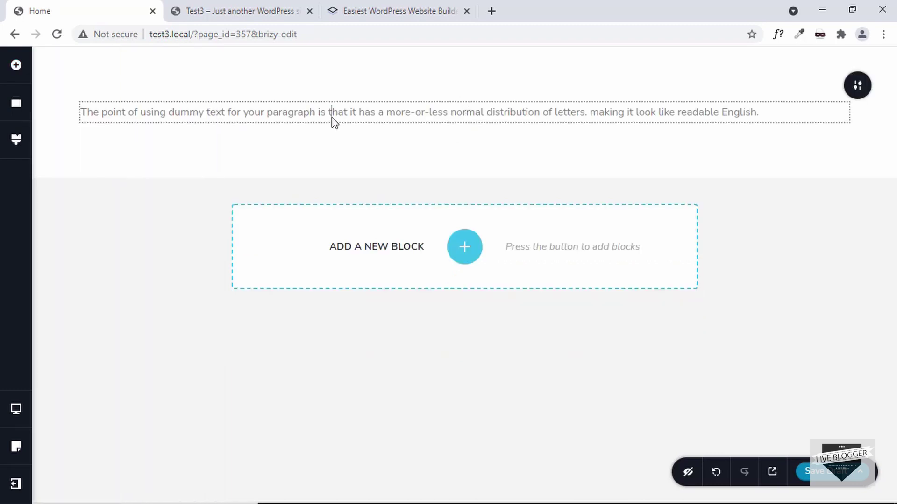
pyautogui.click(319, 111)
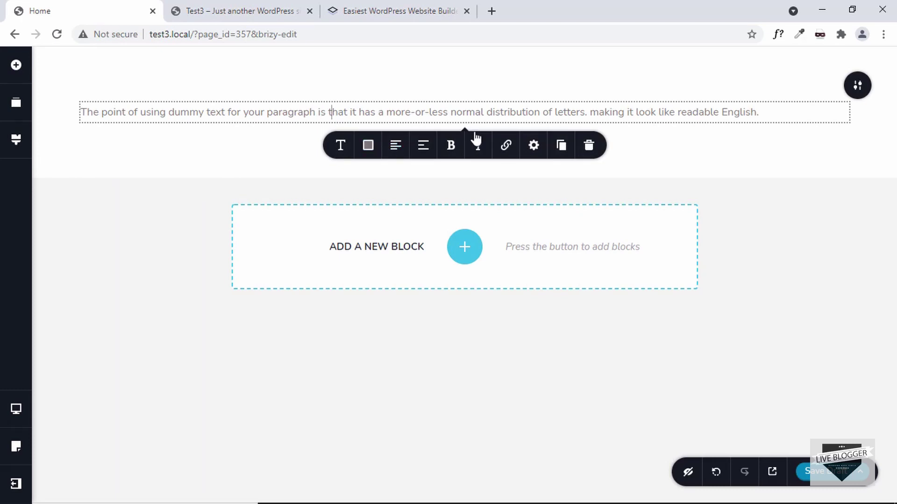
pyautogui.click(341, 147)
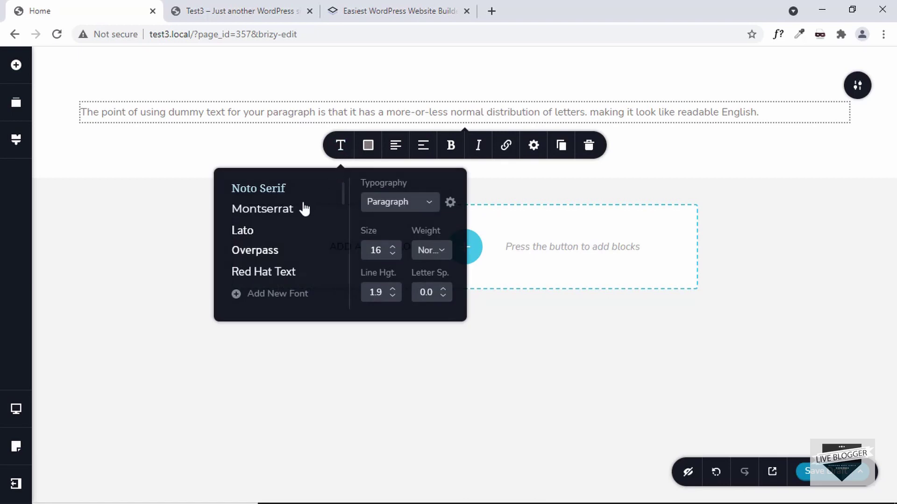
pyautogui.click(289, 214)
pyautogui.click(368, 145)
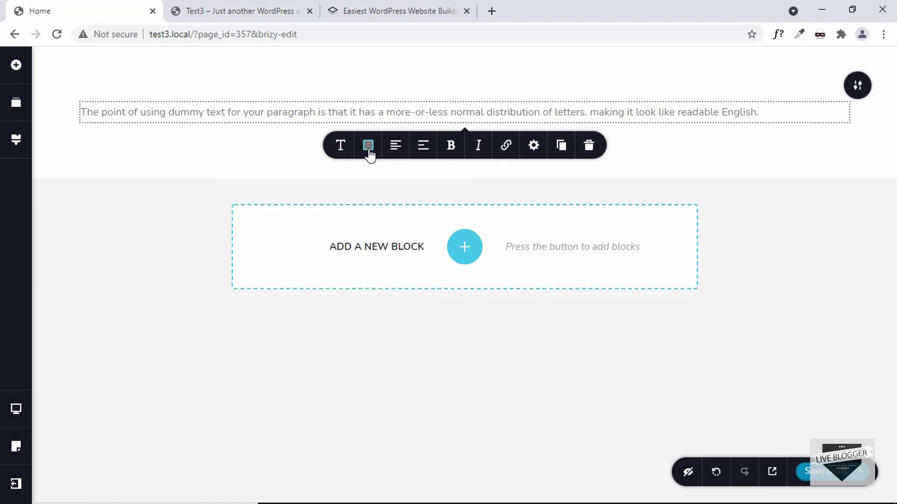
pyautogui.click(395, 145)
pyautogui.click(395, 145)
pyautogui.click(395, 145)
# Give the paragraph 31 px of spacing above and about 30 px below
pyautogui.click(534, 146)
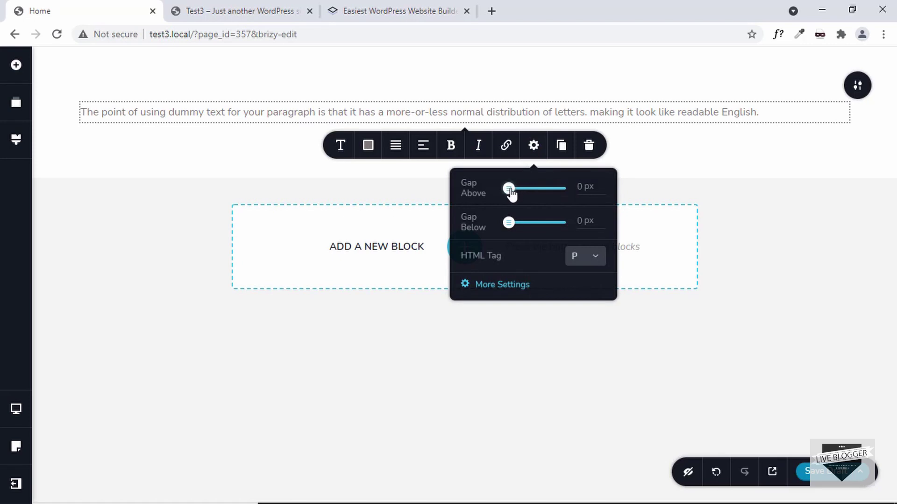
pyautogui.moveTo(511, 190); pyautogui.dragTo(525, 188)
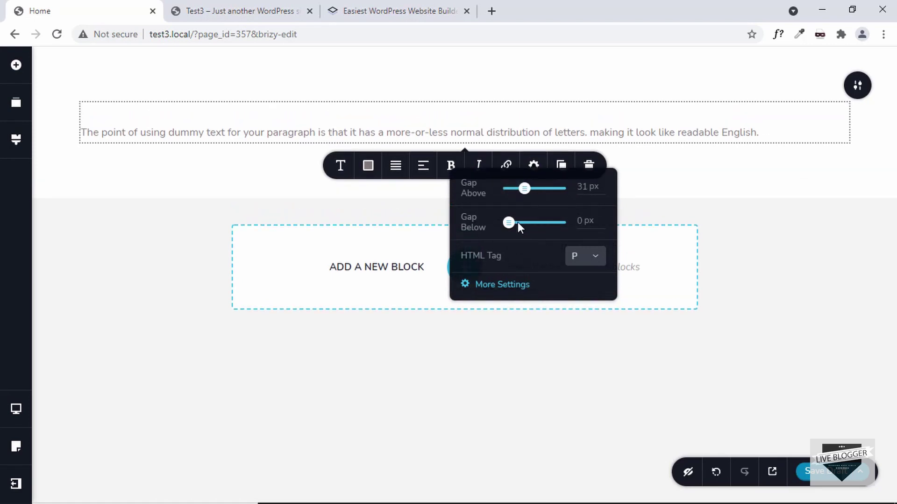
pyautogui.moveTo(510, 223); pyautogui.dragTo(523, 222)
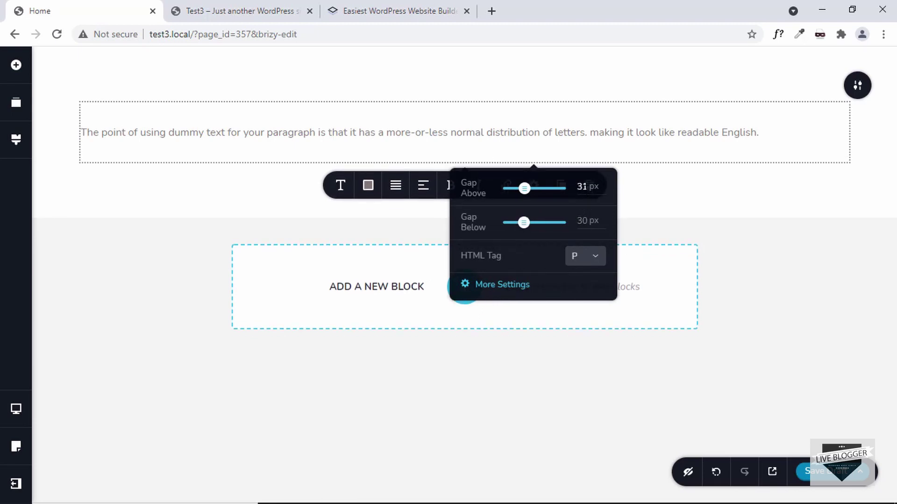
pyautogui.click(317, 163)
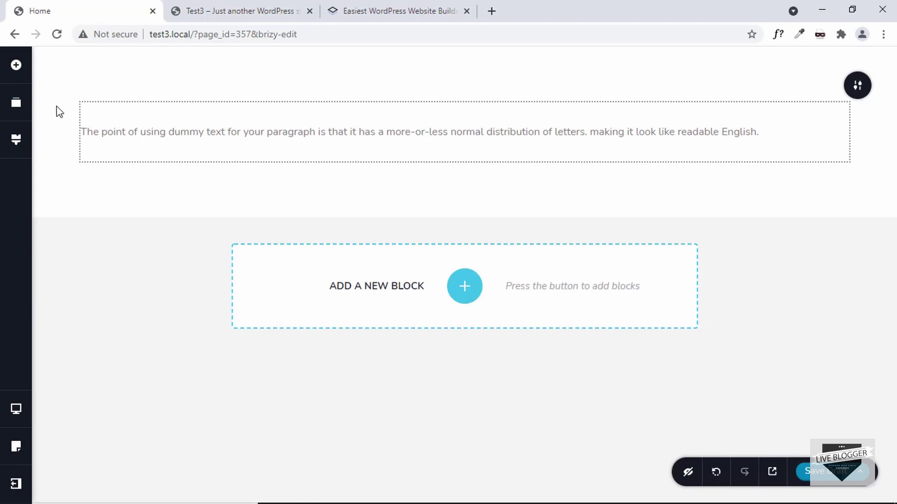
pyautogui.click(16, 65)
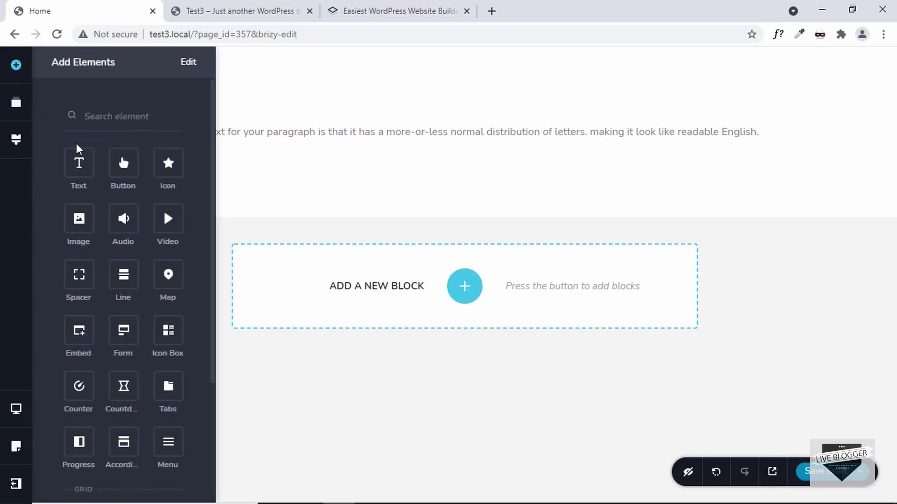
# Place a Button below the paragraph and review its colour and font options
pyautogui.moveTo(125, 164); pyautogui.dragTo(372, 161)
pyautogui.click(452, 191)
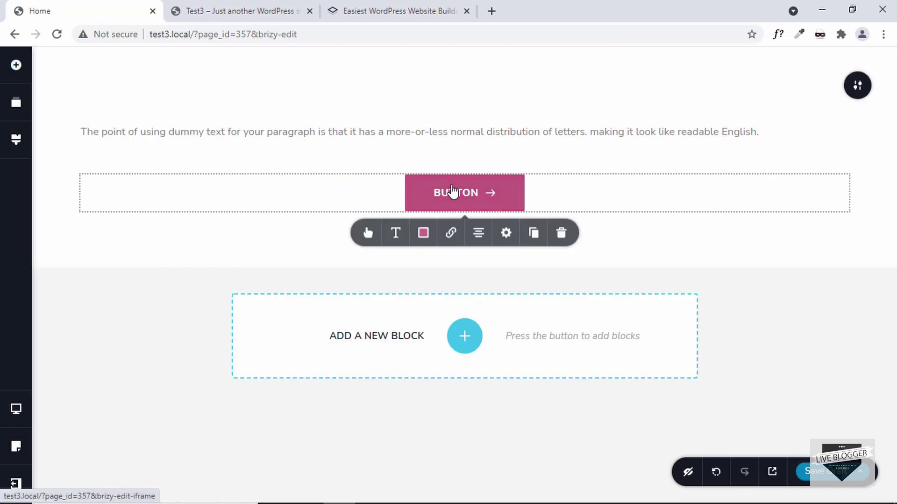
pyautogui.click(423, 243)
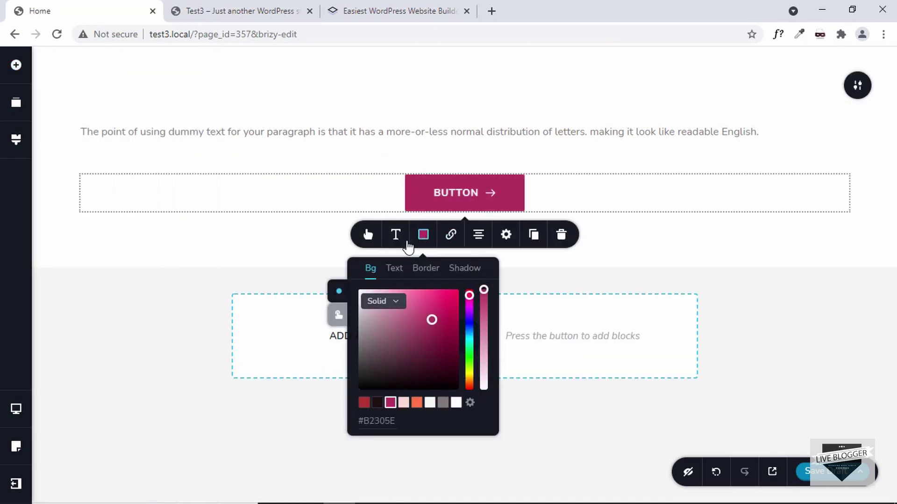
pyautogui.click(396, 241)
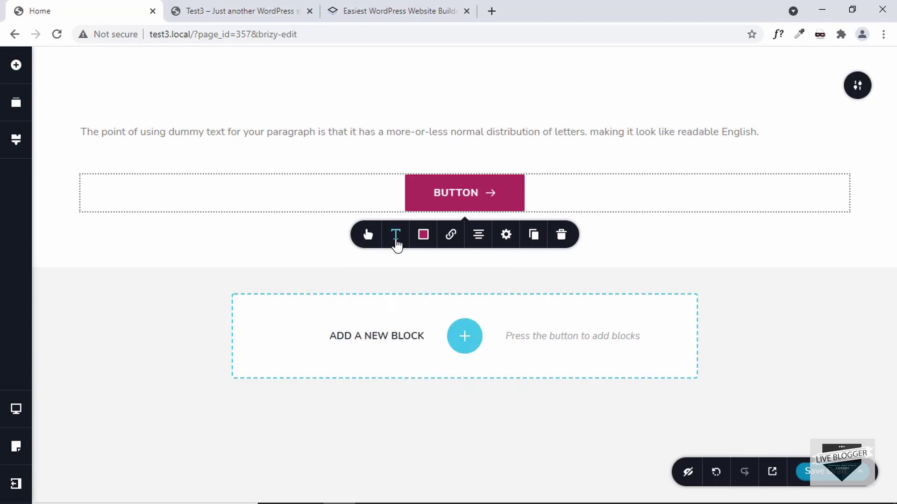
pyautogui.click(368, 236)
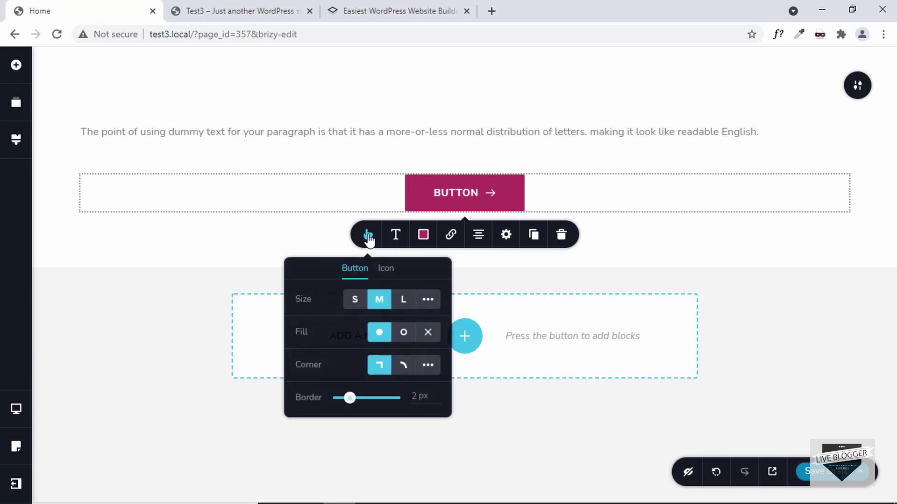
# Try small and large sizes, keep the button medium, and check its link field
pyautogui.click(355, 302)
pyautogui.click(381, 301)
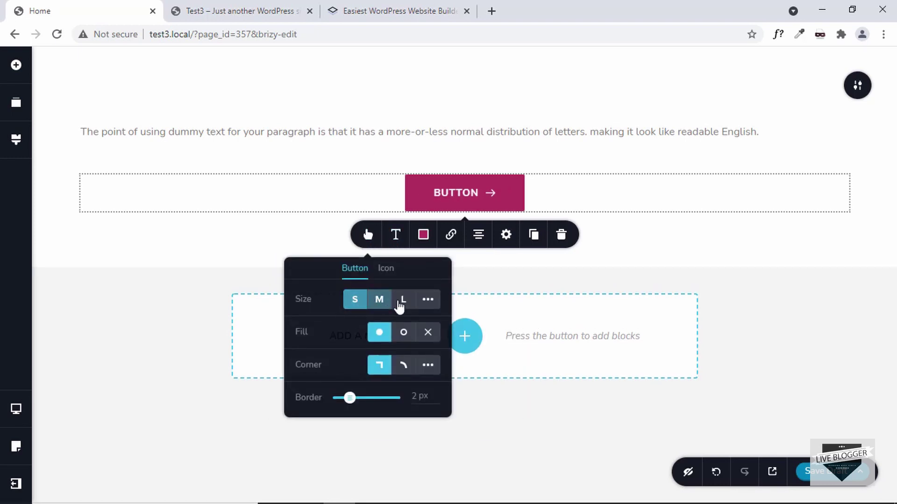
pyautogui.click(403, 302)
pyautogui.click(380, 302)
pyautogui.click(452, 236)
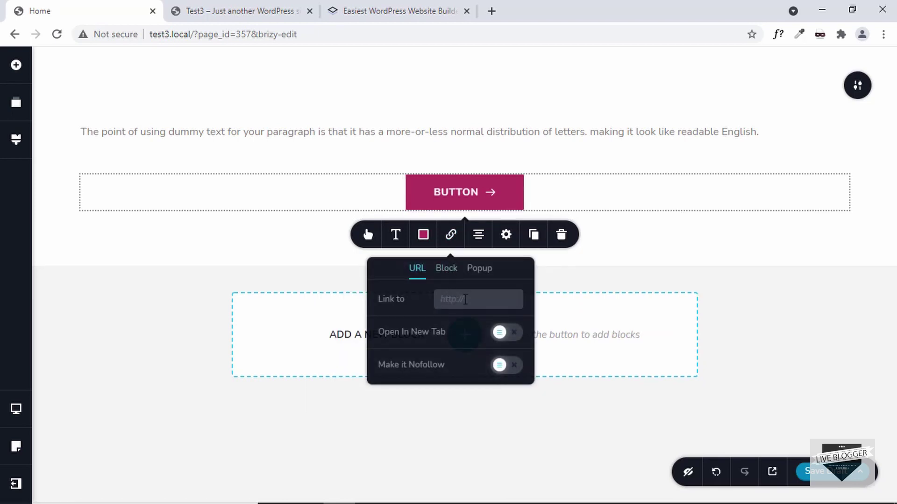
pyautogui.click(454, 308)
pyautogui.click(506, 234)
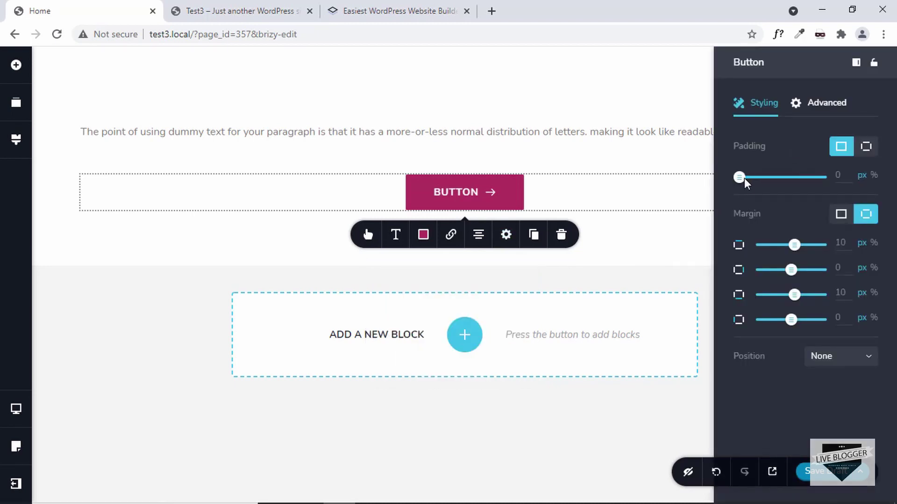
# Reset the button padding to 0 and raise the section's top padding to about 103 px
pyautogui.moveTo(738, 178)
pyautogui.mouseDown()
pyautogui.moveTo(757, 178)
pyautogui.moveTo(728, 183)
pyautogui.mouseUp()
pyautogui.click(867, 147)
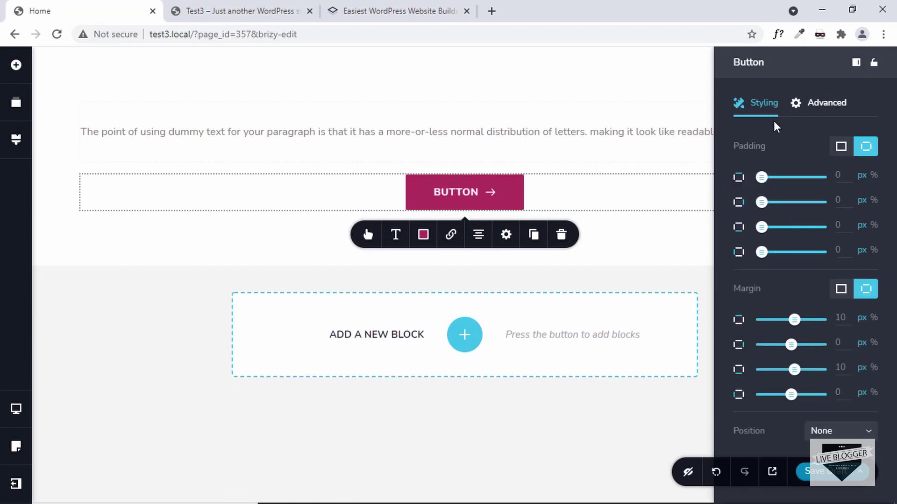
pyautogui.click(635, 137)
pyautogui.click(623, 232)
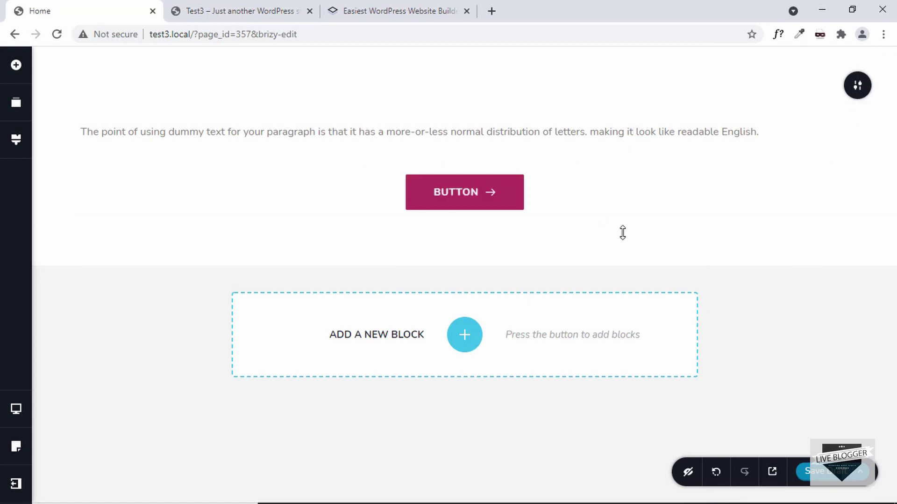
pyautogui.moveTo(565, 68); pyautogui.dragTo(508, 73)
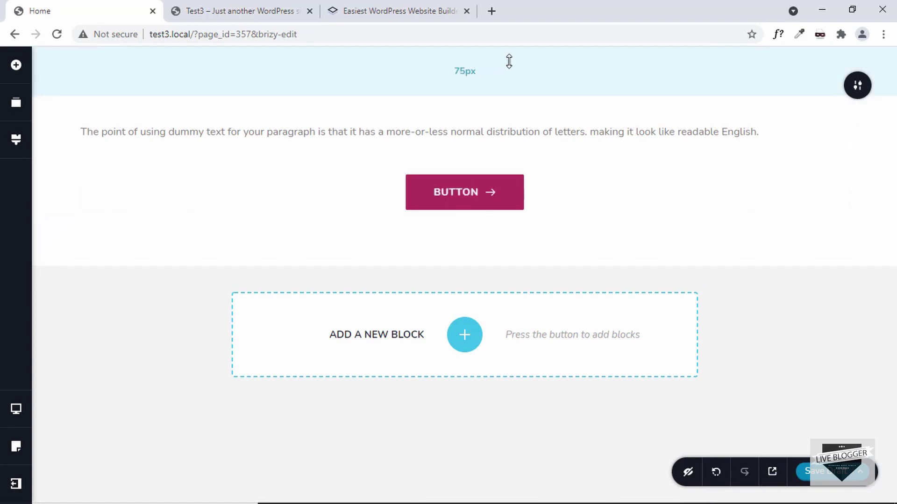
pyautogui.moveTo(513, 61); pyautogui.dragTo(133, 97)
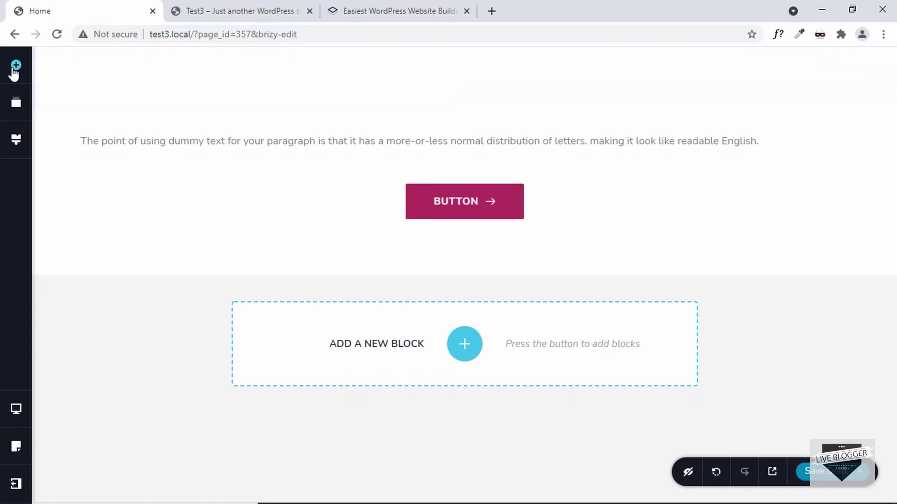
# Drag a Row from the Grid section of Add Elements onto the page below the button
pyautogui.click(15, 66)
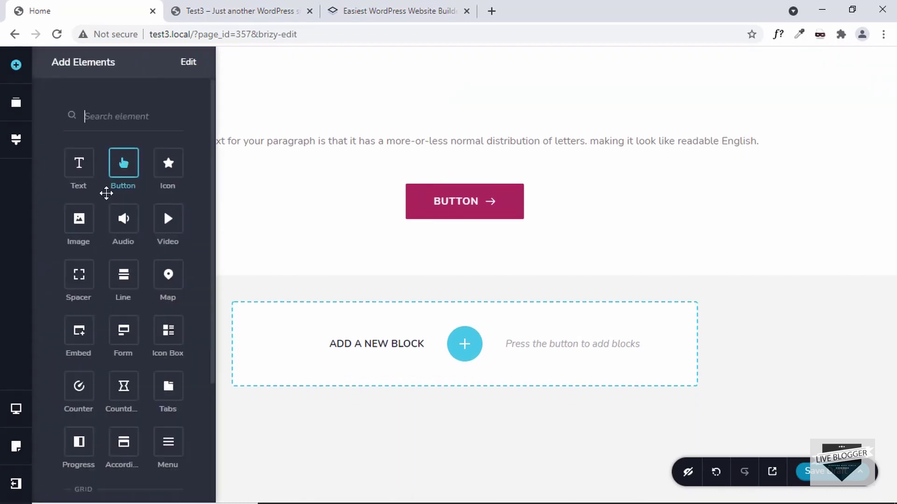
pyautogui.scroll(-3, 86, 340)
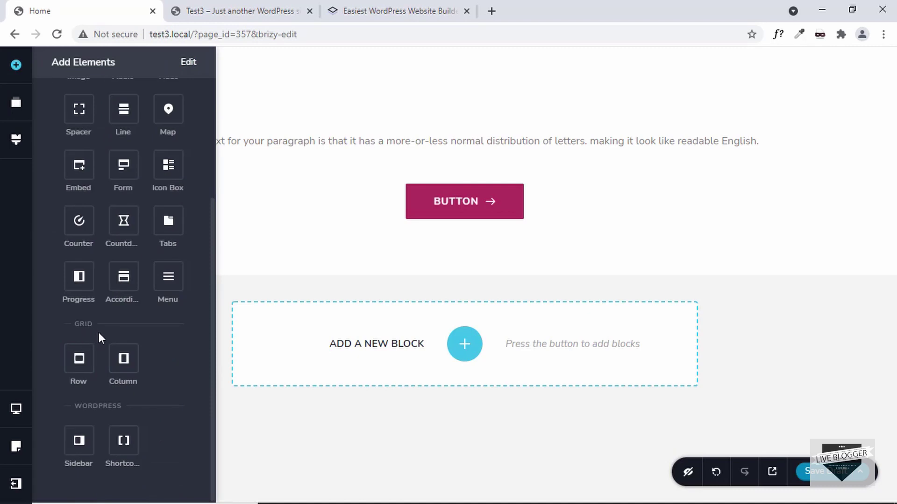
pyautogui.moveTo(79, 373); pyautogui.dragTo(436, 229)
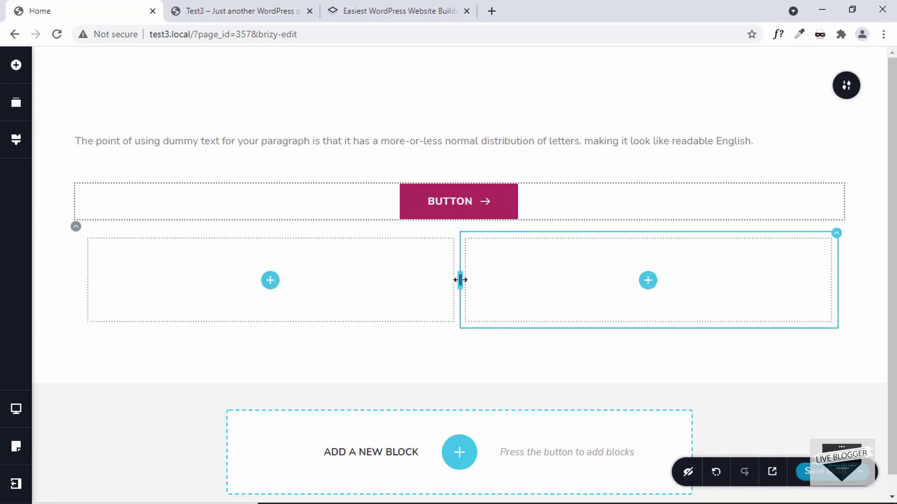
# Resize the row's columns so the left one takes roughly a third (about 34%)
pyautogui.moveTo(460, 280); pyautogui.dragTo(358, 285)
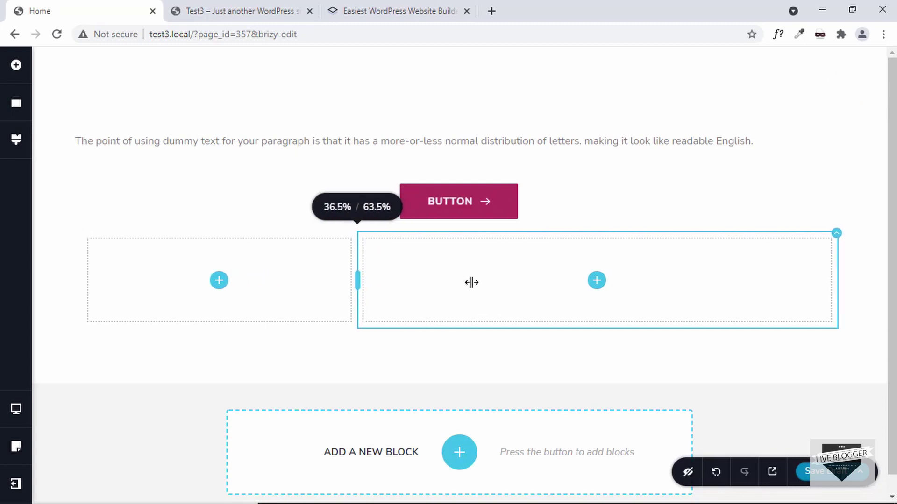
pyautogui.moveTo(471, 283); pyautogui.dragTo(429, 283)
pyautogui.moveTo(431, 283); pyautogui.dragTo(340, 286)
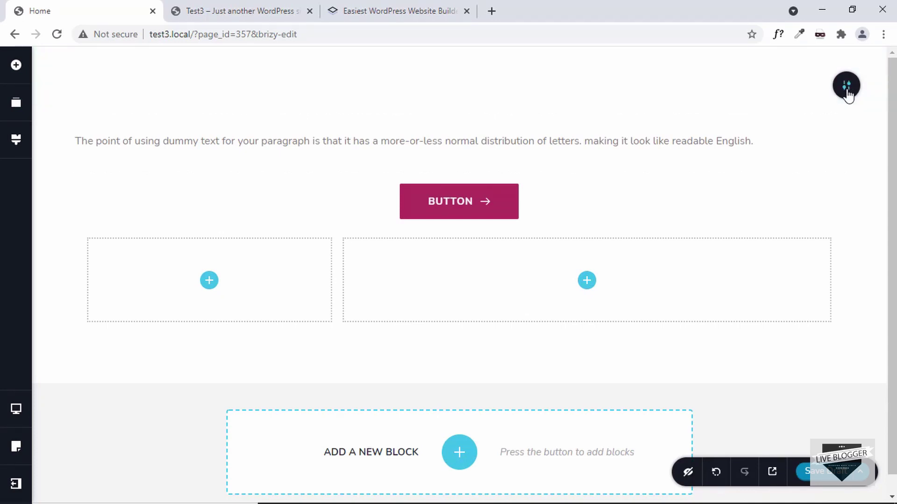
# Delete the test section and open the Kit #1 Blocks library on the empty canvas
pyautogui.click(848, 88)
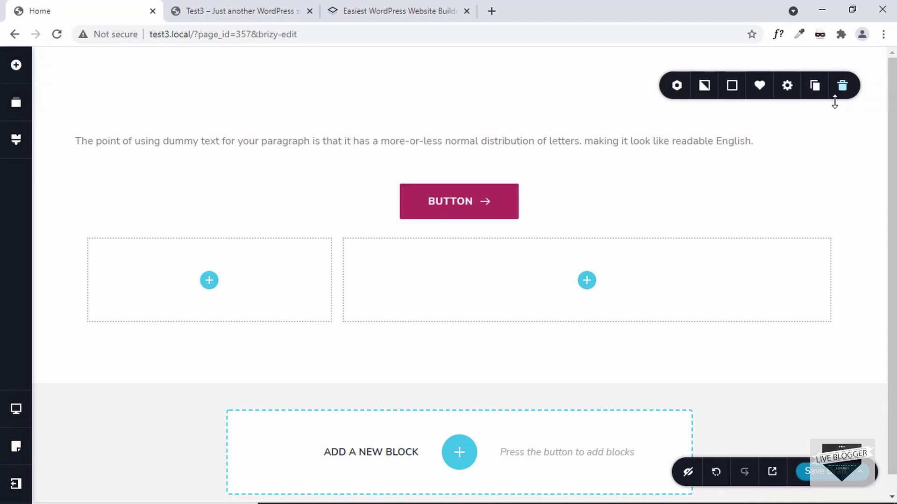
pyautogui.click(842, 88)
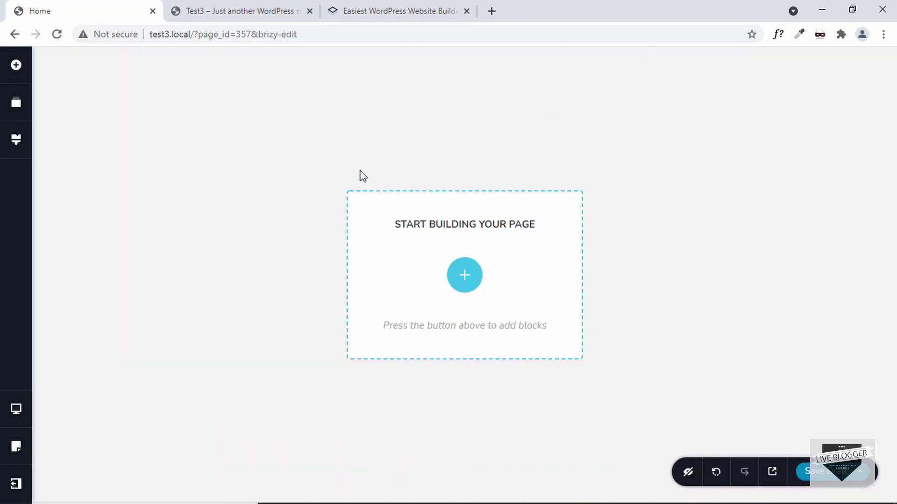
pyautogui.click(465, 276)
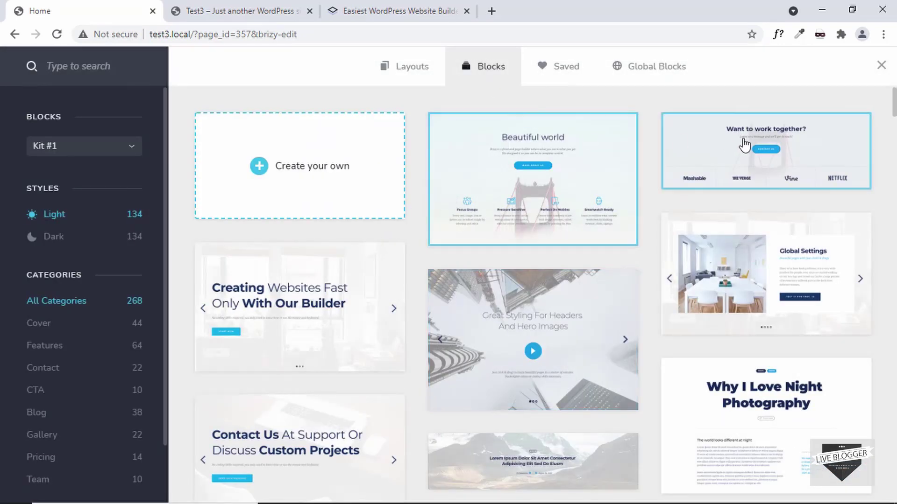
# Browse the block library, trying Kit #2 and dark styles before returning to Kit #1 light
pyautogui.scroll(-6, 781, 254)
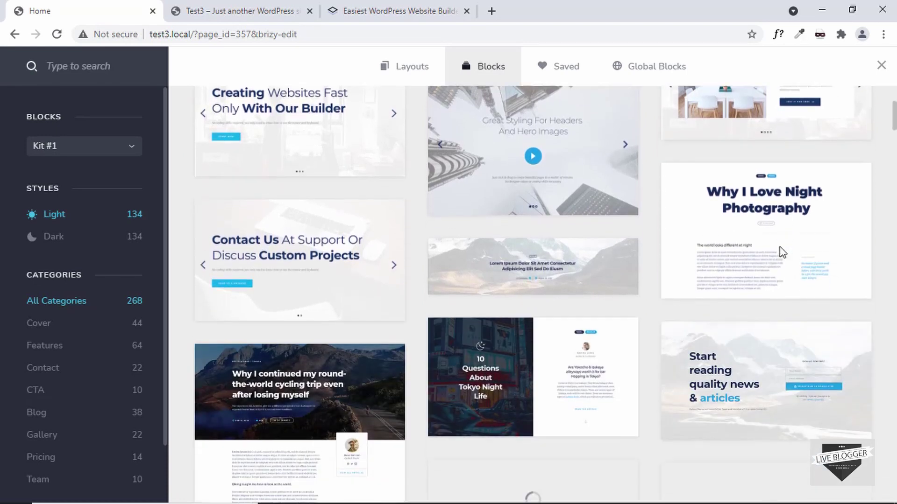
pyautogui.scroll(-12, 781, 253)
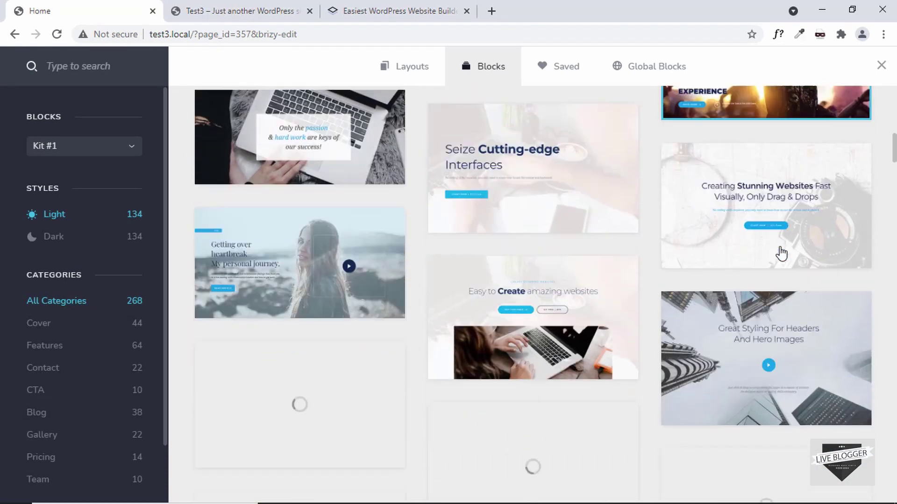
pyautogui.scroll(15, 780, 248)
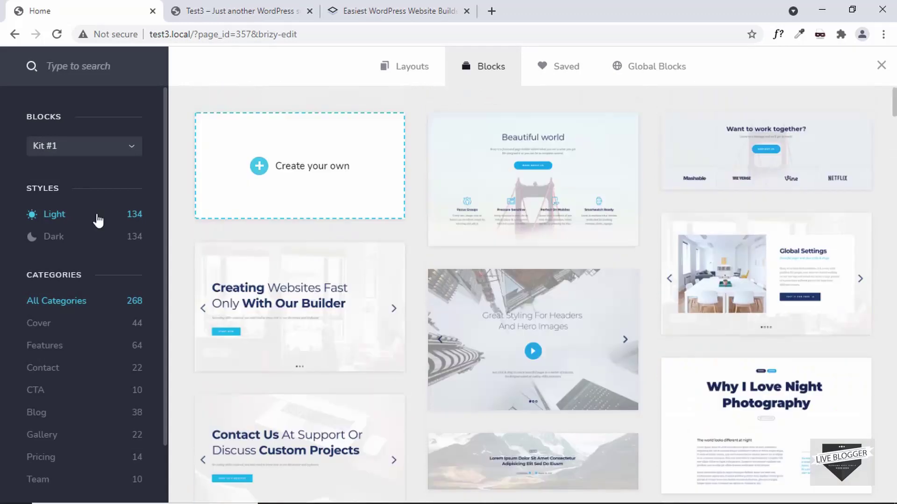
pyautogui.click(94, 153)
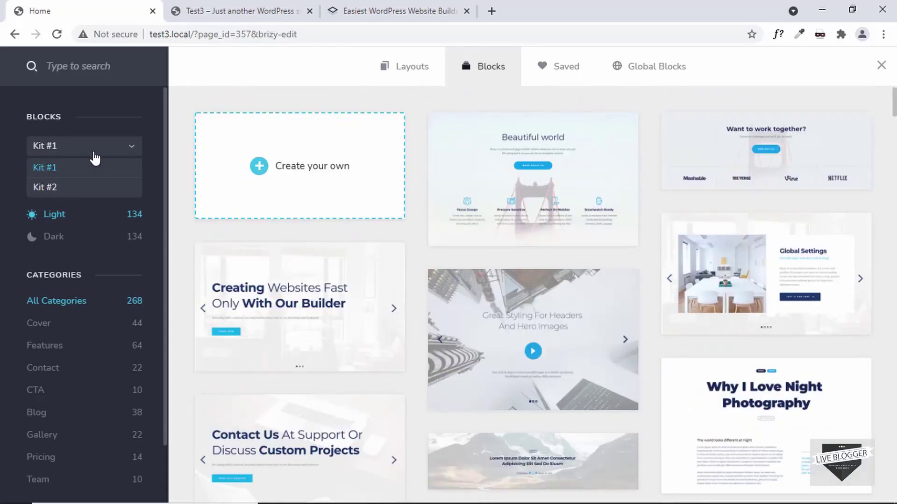
pyautogui.click(82, 190)
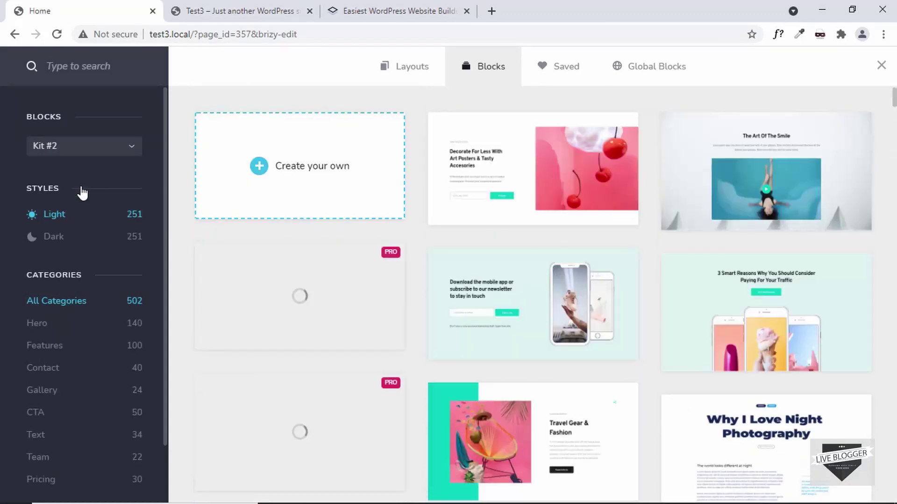
pyautogui.click(90, 147)
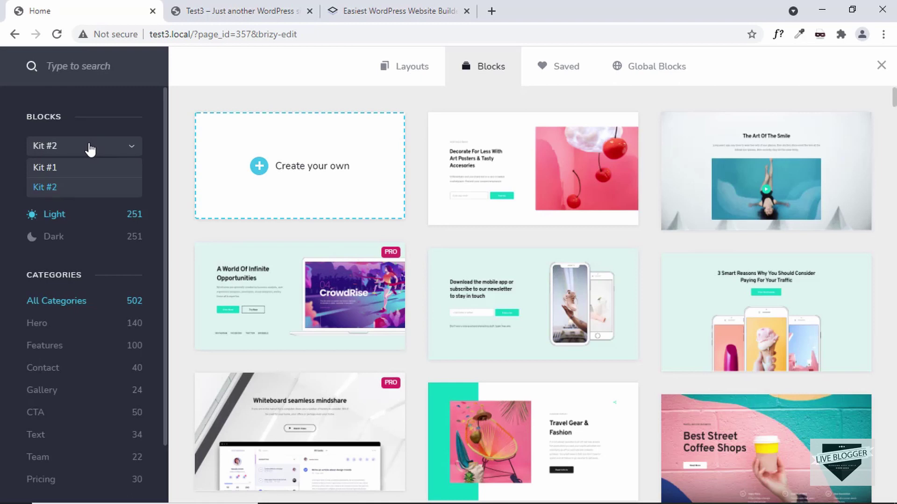
pyautogui.click(83, 169)
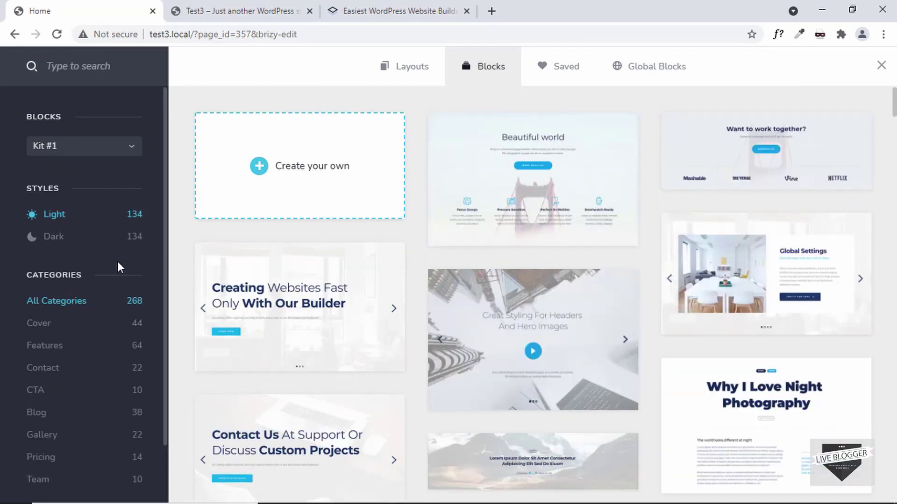
pyautogui.click(54, 237)
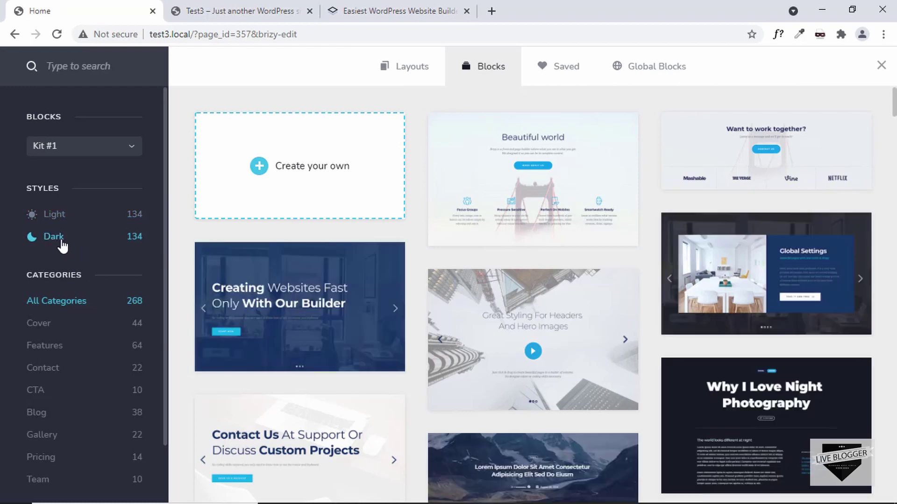
pyautogui.click(80, 219)
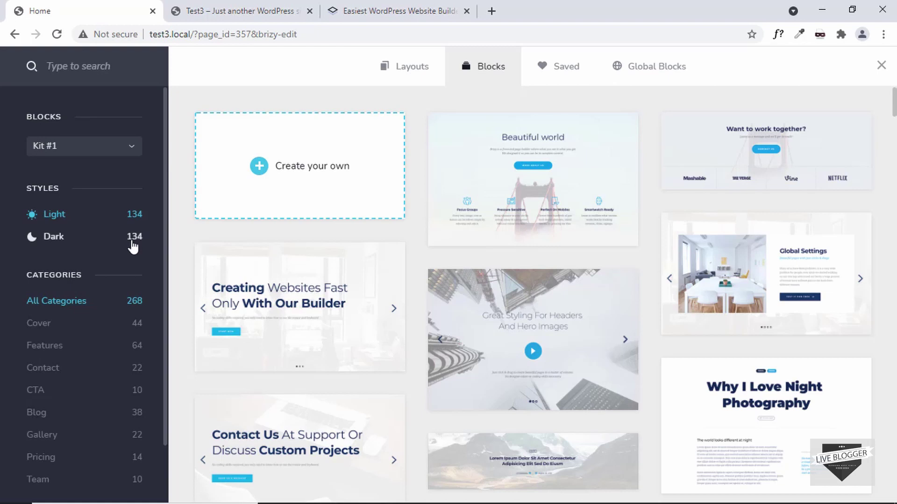
# Filter the library to Cover blocks and insert the light 'Beautiful world' cover
pyautogui.scroll(-2, 94, 311)
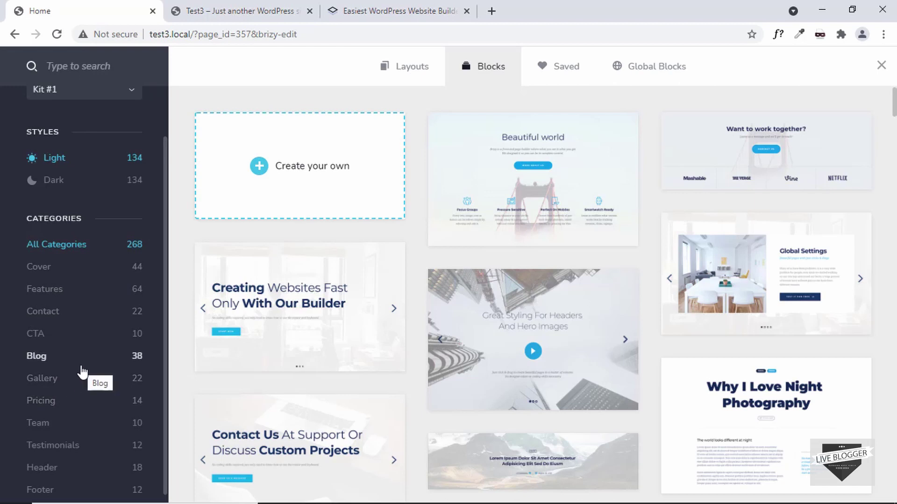
pyautogui.scroll(2, 75, 364)
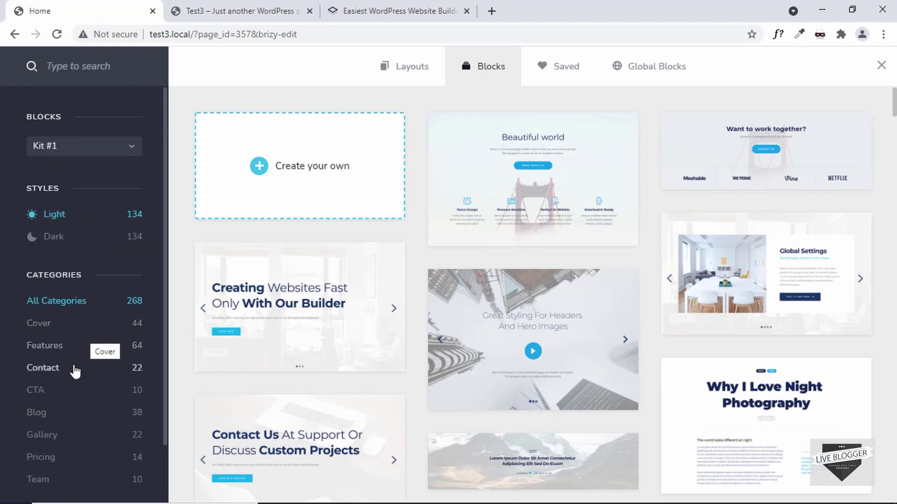
pyautogui.click(64, 327)
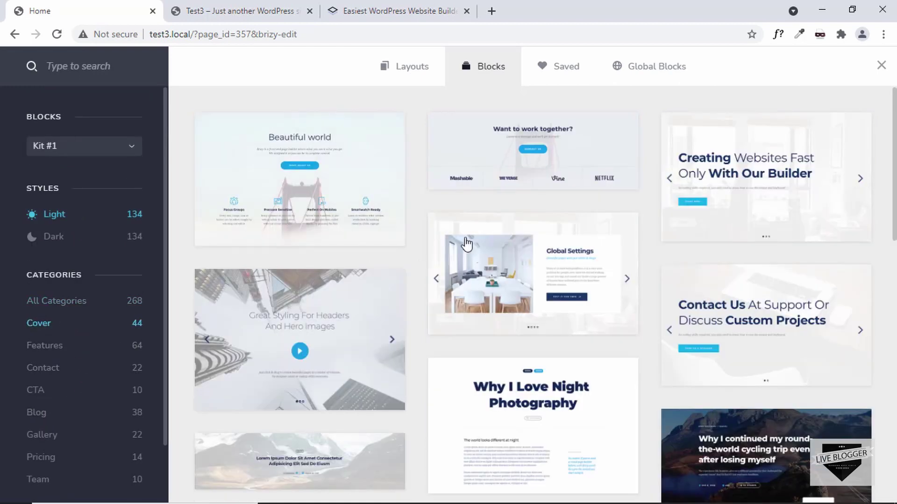
pyautogui.scroll(-7, 555, 216)
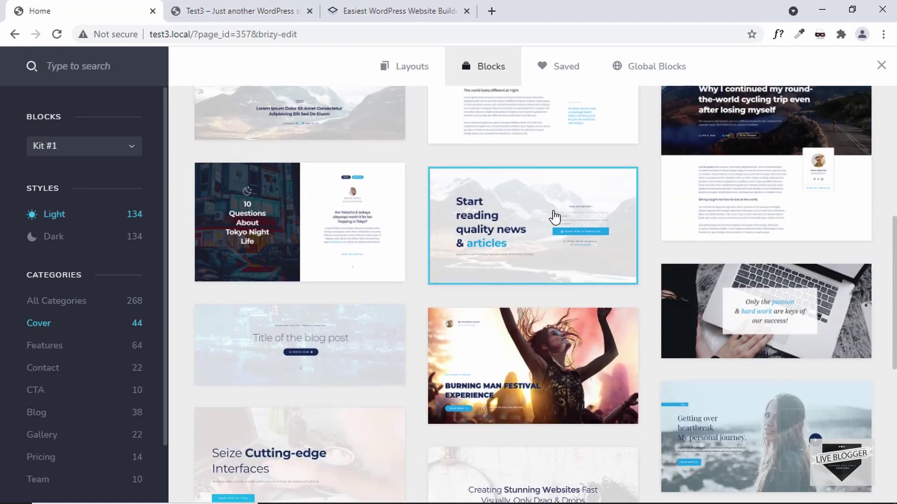
pyautogui.scroll(-8, 555, 216)
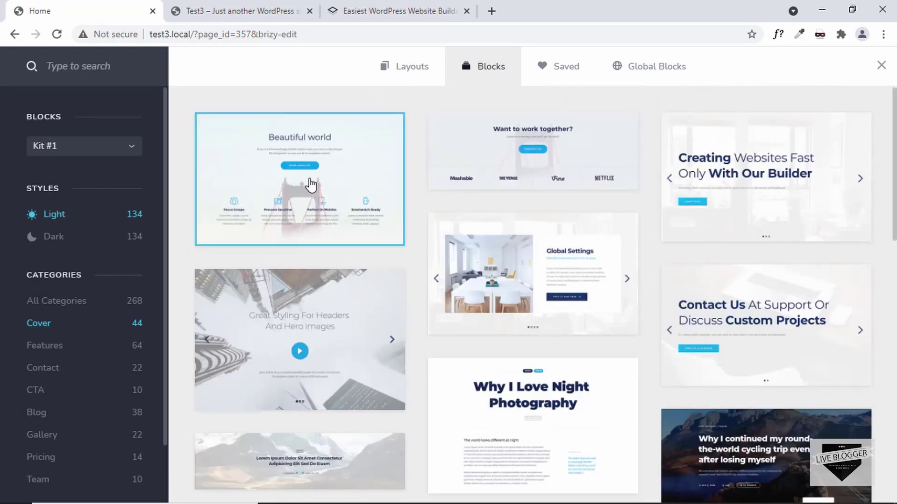
pyautogui.click(370, 194)
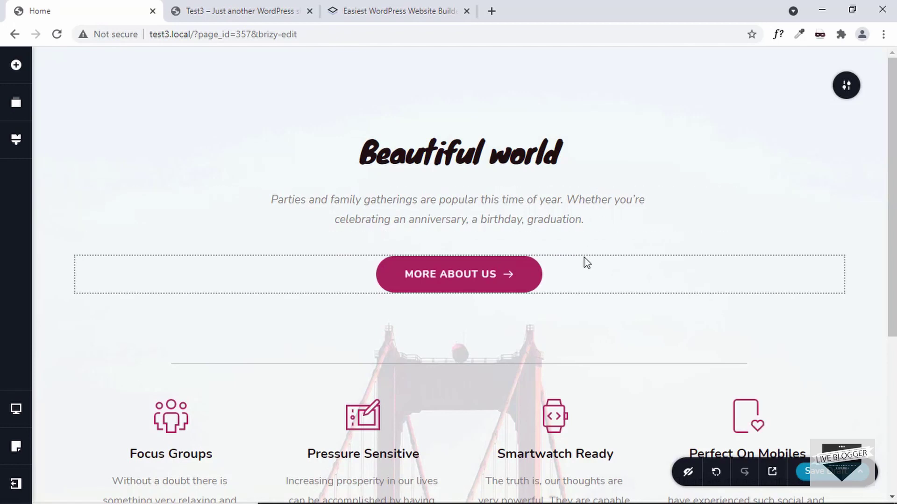
# Select and deselect the Beautiful world heading text, then open the global Styling panel
pyautogui.scroll(-5, 583, 257)
pyautogui.scroll(5, 584, 262)
pyautogui.click(490, 150)
pyautogui.moveTo(564, 149); pyautogui.dragTo(335, 161)
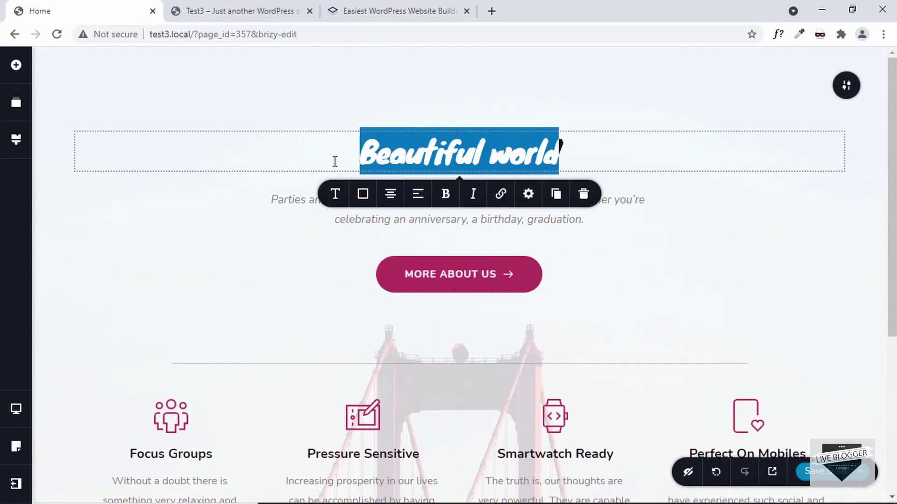
pyautogui.click(588, 158)
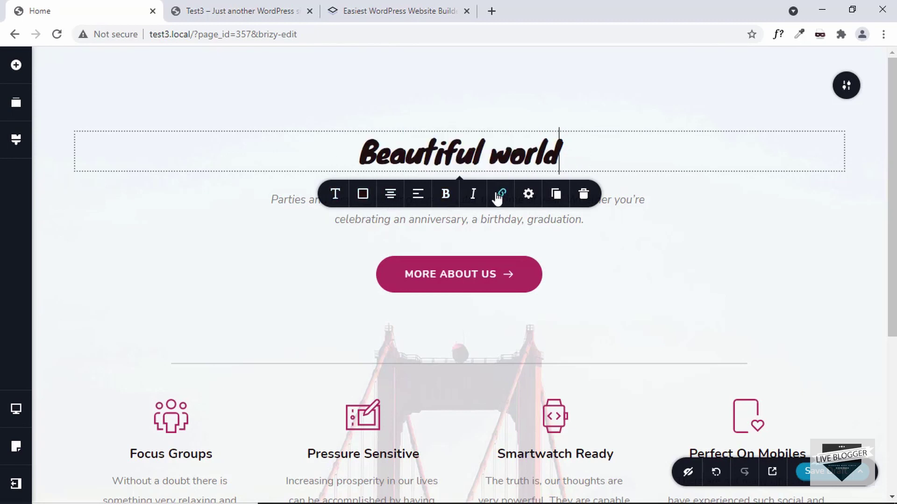
pyautogui.click(230, 299)
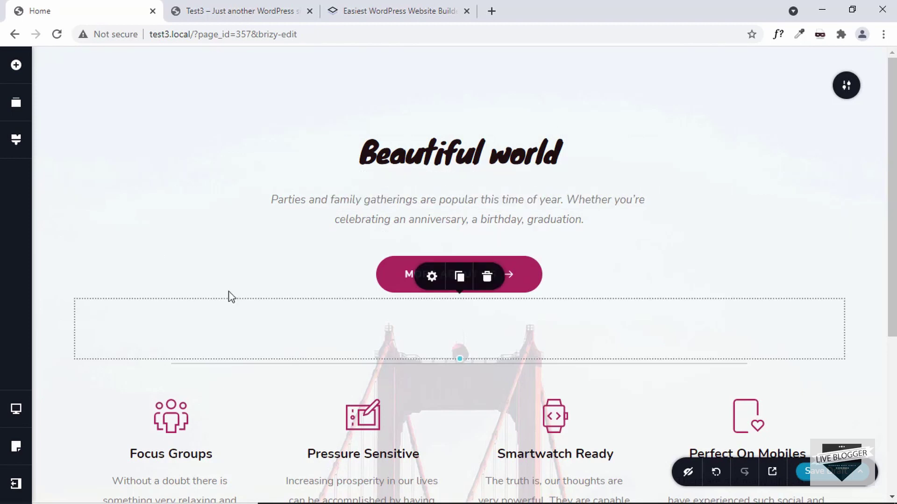
pyautogui.click(16, 140)
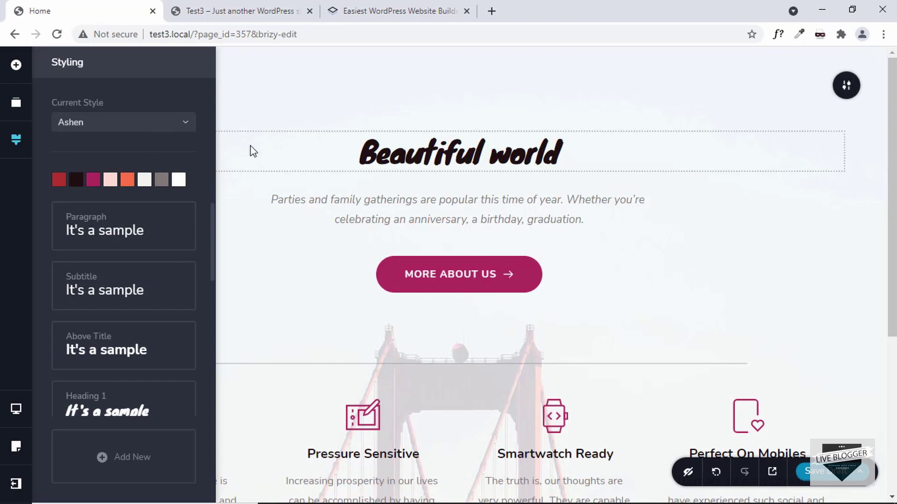
# Preview the Overpass global style on the page
pyautogui.click(846, 86)
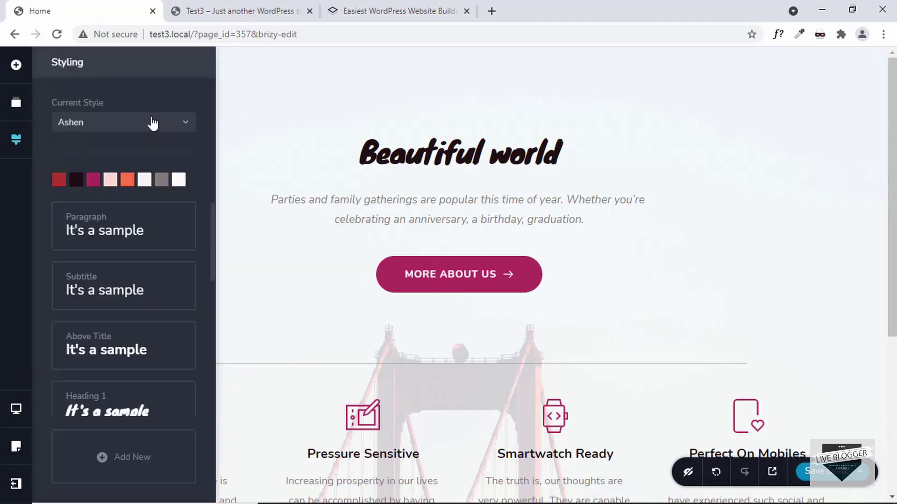
pyautogui.click(152, 123)
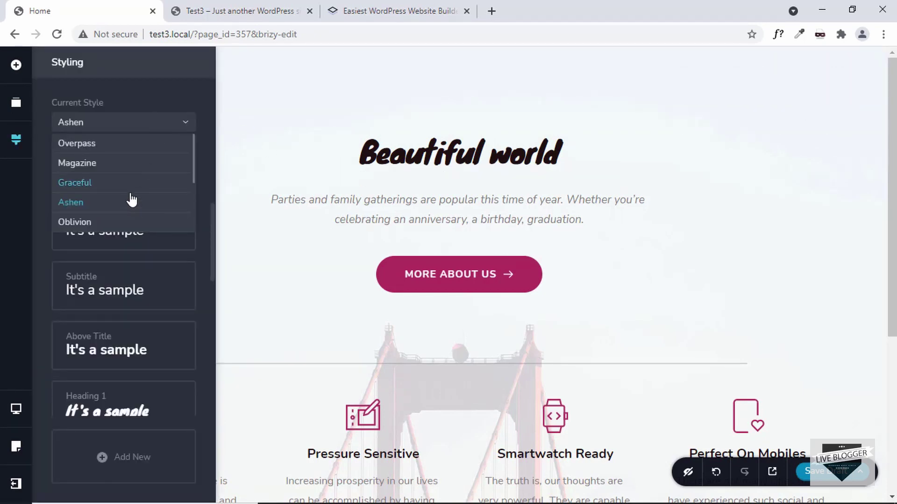
pyautogui.click(128, 148)
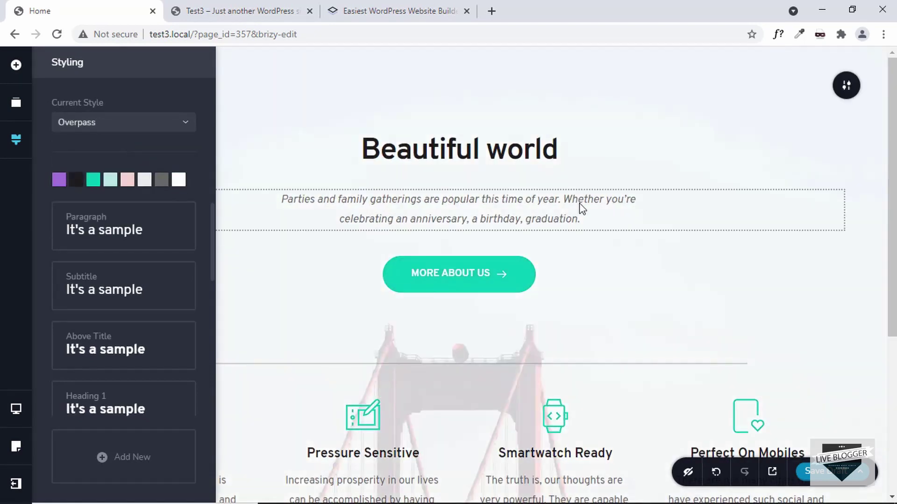
pyautogui.click(623, 201)
pyautogui.scroll(-5, 610, 239)
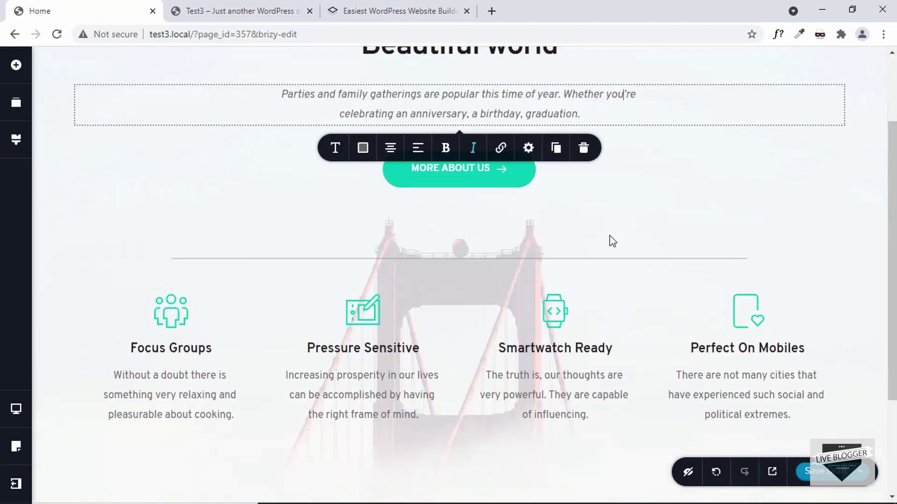
pyautogui.scroll(5, 611, 239)
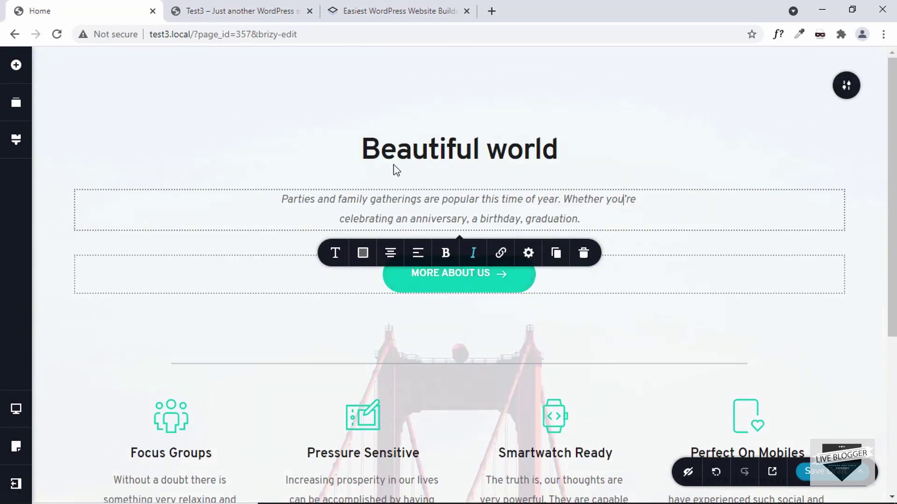
# Preview the Magazine global style on the page
pyautogui.click(17, 140)
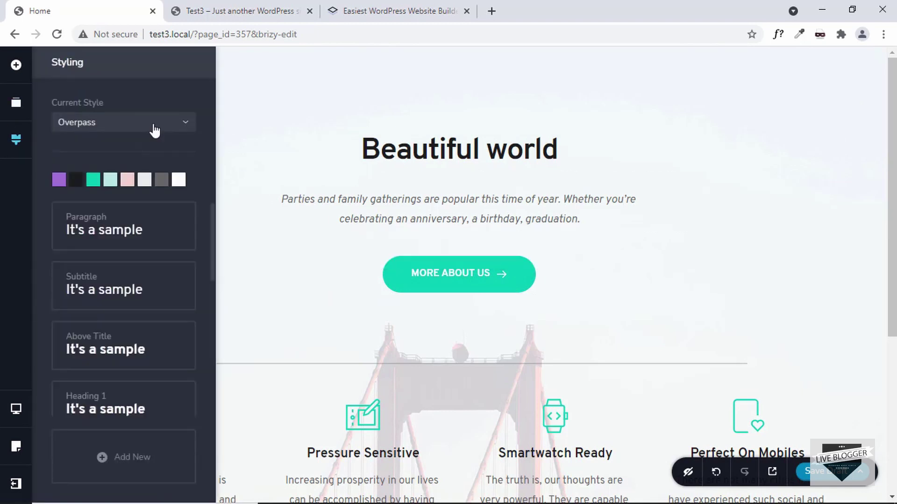
pyautogui.click(178, 122)
pyautogui.click(154, 163)
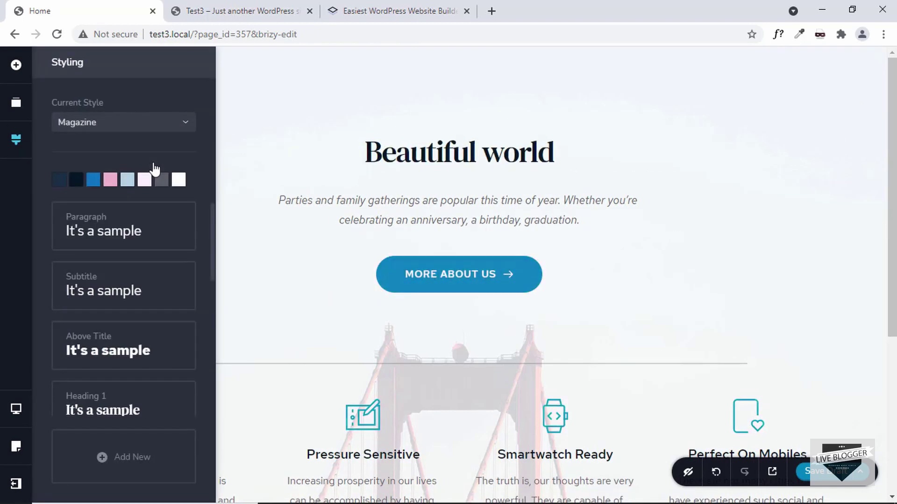
pyautogui.click(650, 220)
pyautogui.scroll(-5, 651, 220)
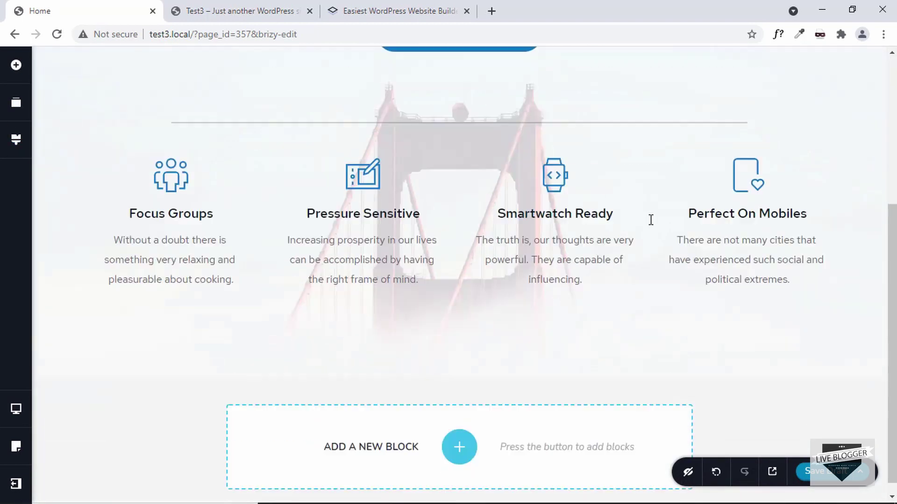
pyautogui.scroll(1, 651, 220)
pyautogui.scroll(4, 650, 220)
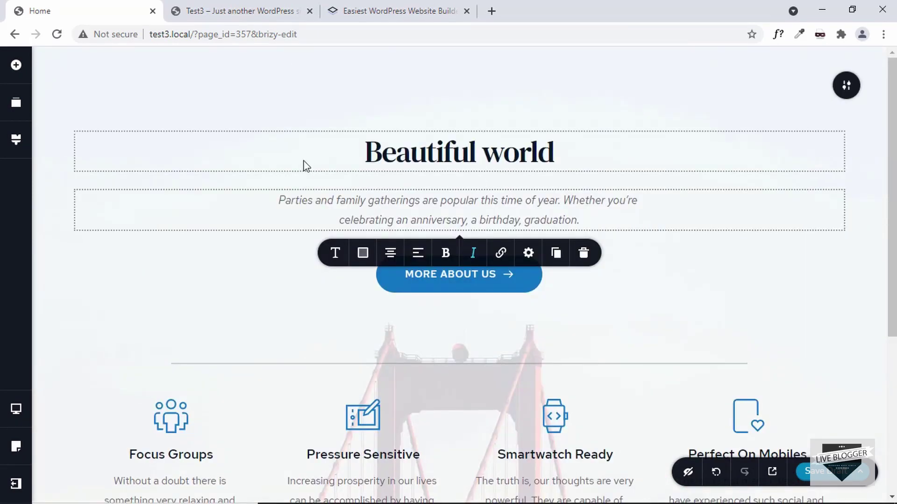
# Apply the Graceful global style to the page
pyautogui.click(16, 141)
pyautogui.click(135, 122)
pyautogui.click(104, 162)
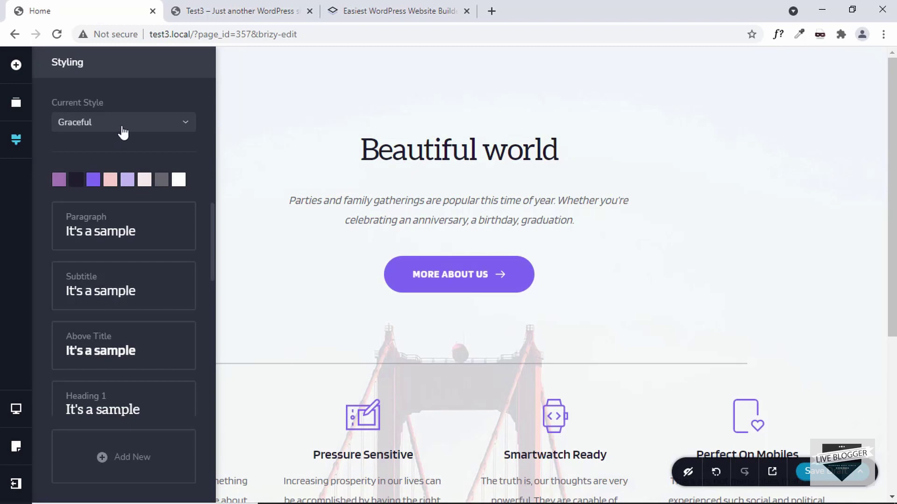
# Darken the Graceful style's purple accent colour to deep indigo #1F116E
pyautogui.click(93, 182)
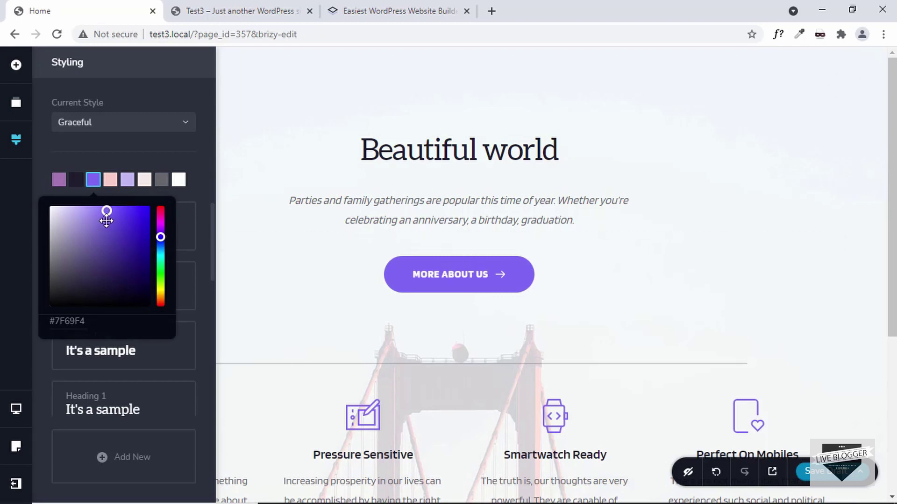
pyautogui.moveTo(119, 222); pyautogui.dragTo(141, 240)
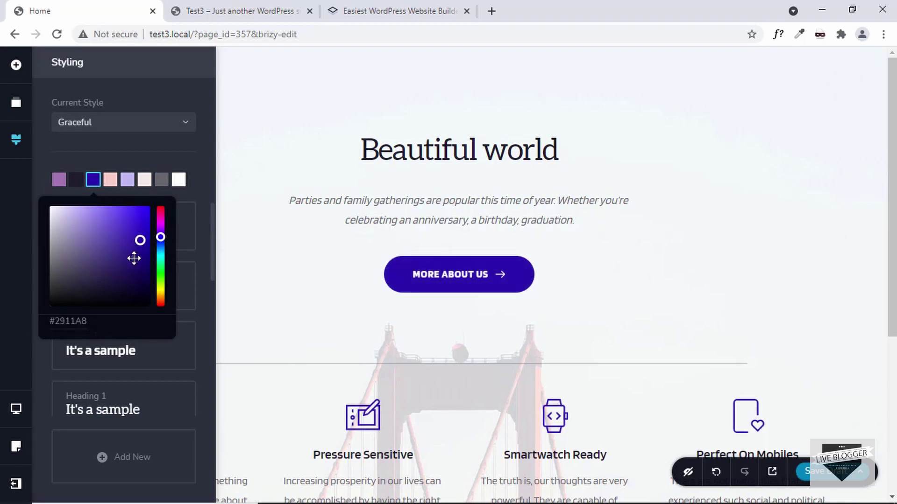
pyautogui.click(135, 263)
pyautogui.click(189, 146)
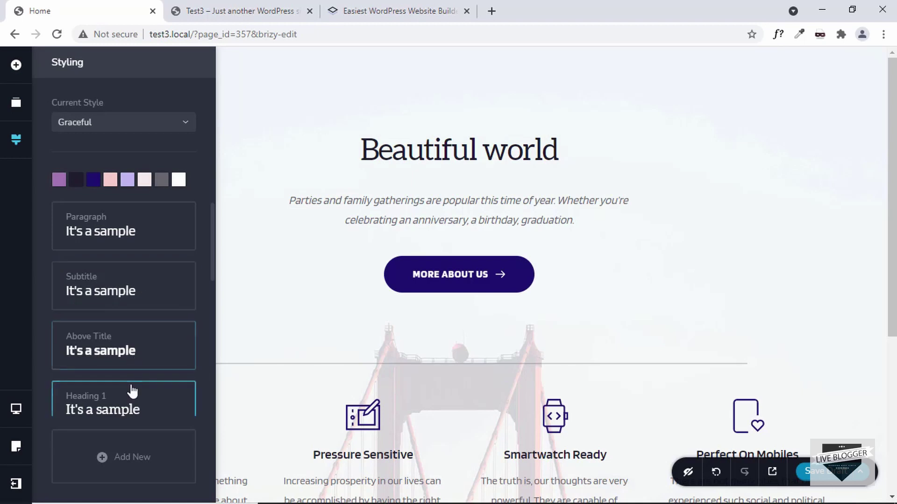
# Bring up the Heading 1 font options and browse the font list
pyautogui.click(127, 410)
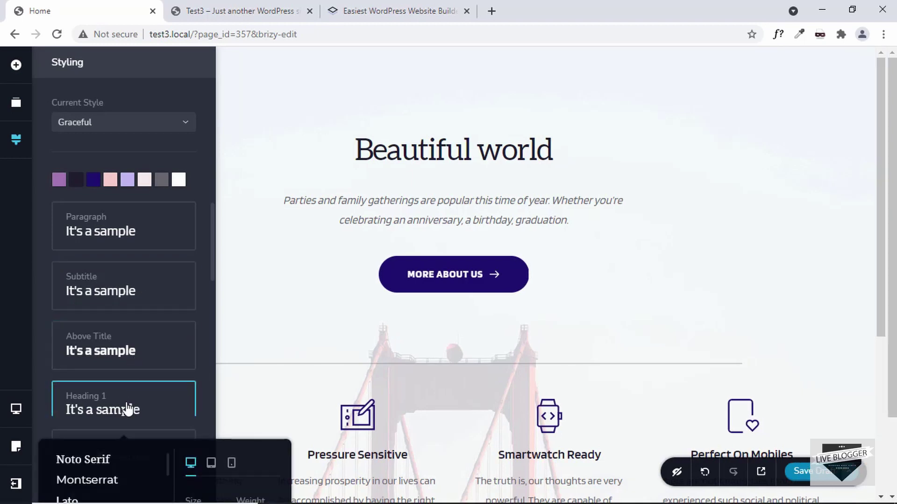
pyautogui.scroll(-3, 127, 409)
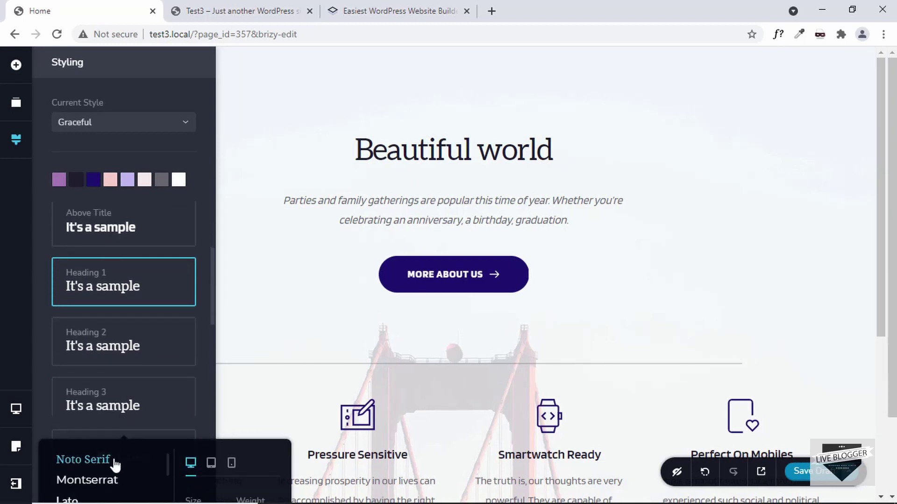
pyautogui.scroll(-1, 125, 467)
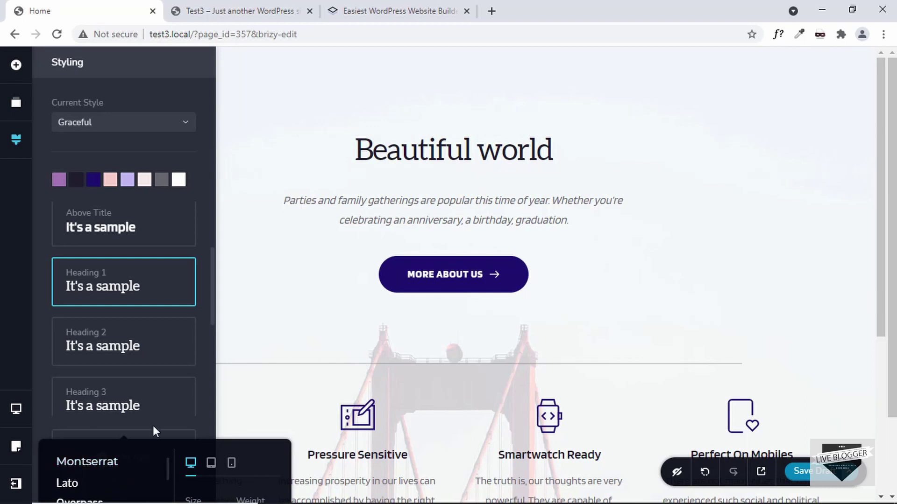
# Swap the Focus Groups people icon for the solid cube icon from the icon library
pyautogui.click(275, 176)
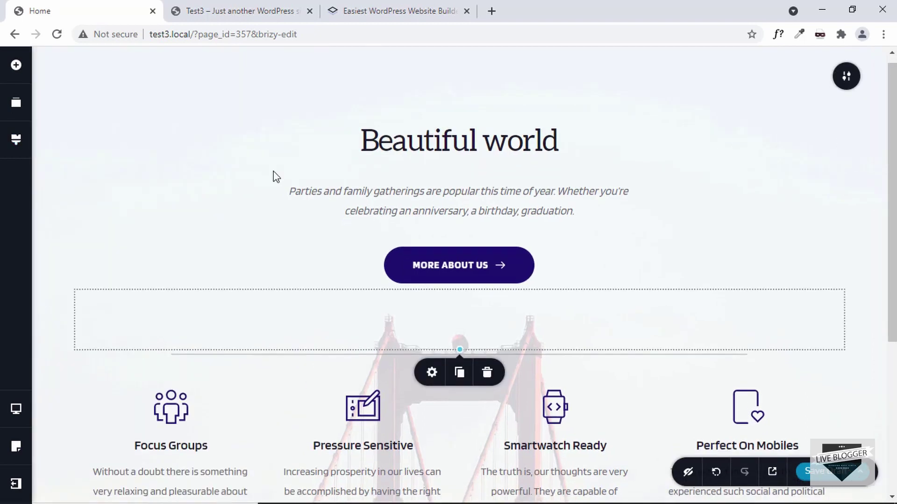
pyautogui.scroll(-5, 274, 176)
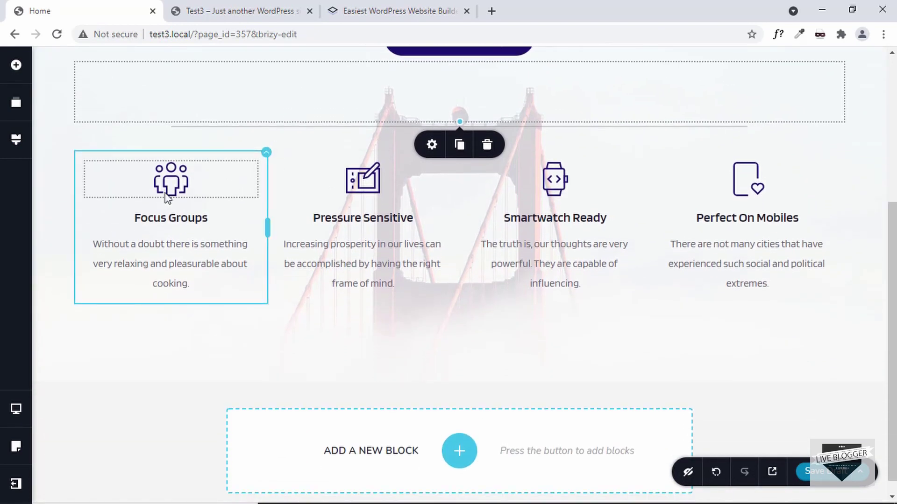
pyautogui.click(175, 188)
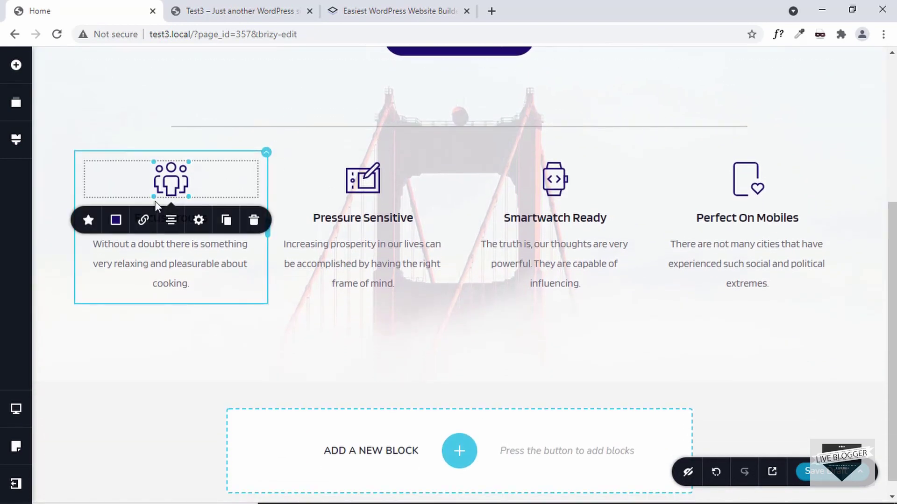
pyautogui.click(88, 222)
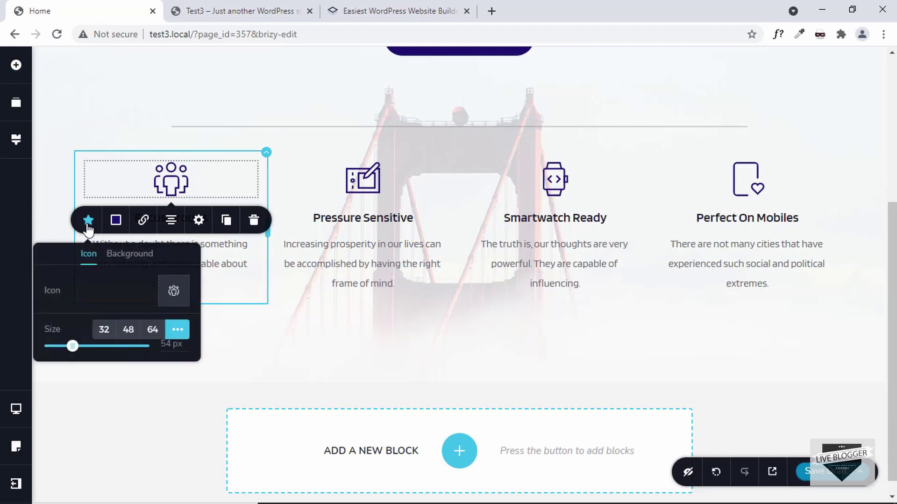
pyautogui.click(174, 295)
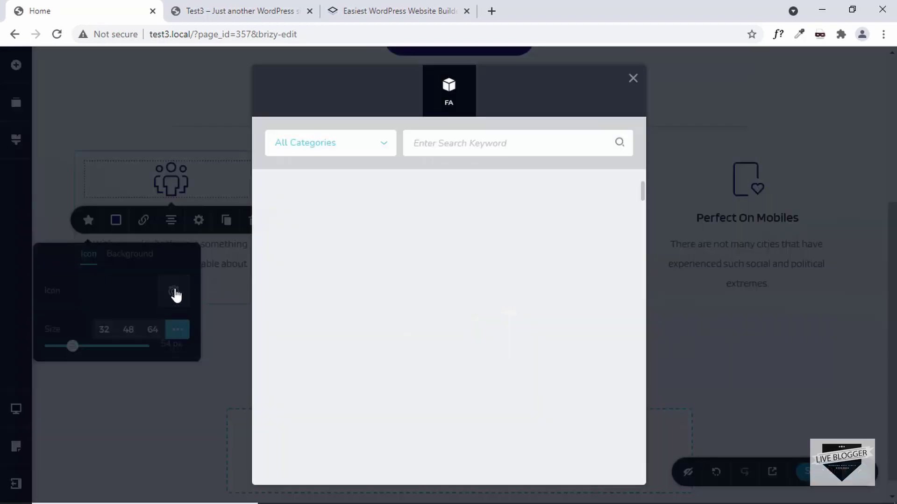
pyautogui.scroll(-15, 402, 256)
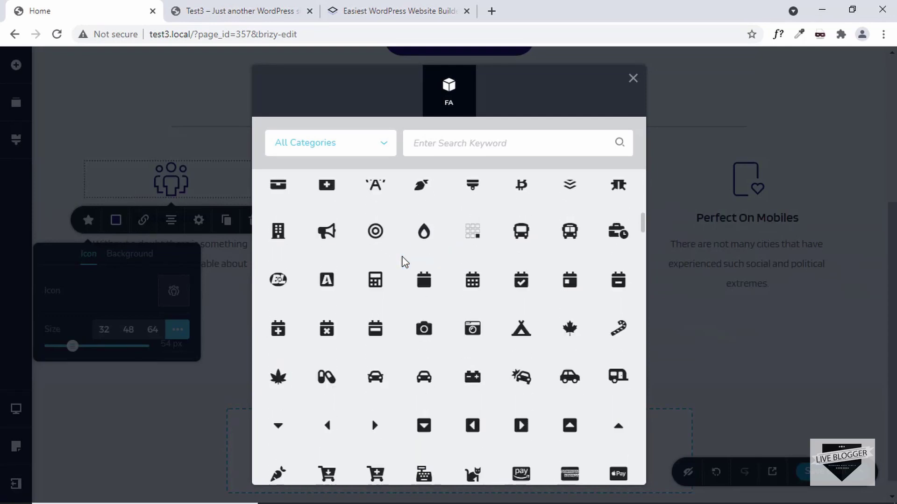
pyautogui.scroll(20, 405, 263)
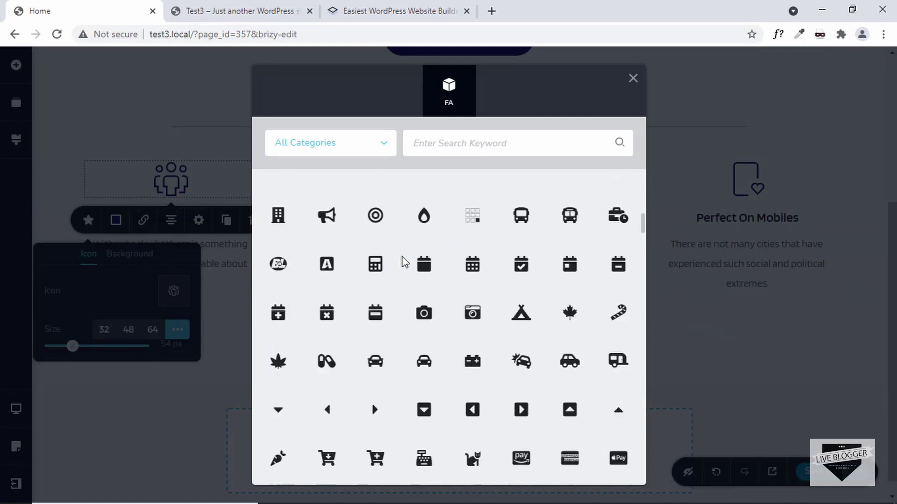
pyautogui.scroll(-10, 405, 262)
pyautogui.scroll(-10, 405, 262)
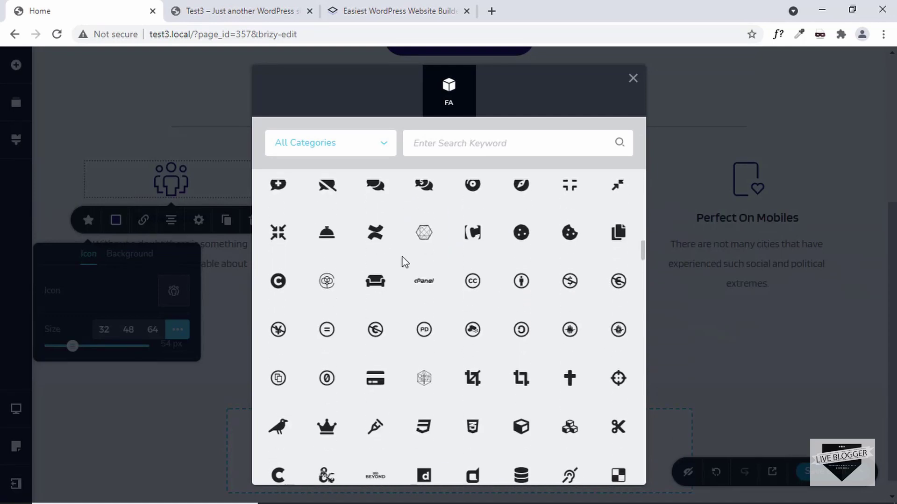
pyautogui.scroll(2, 404, 262)
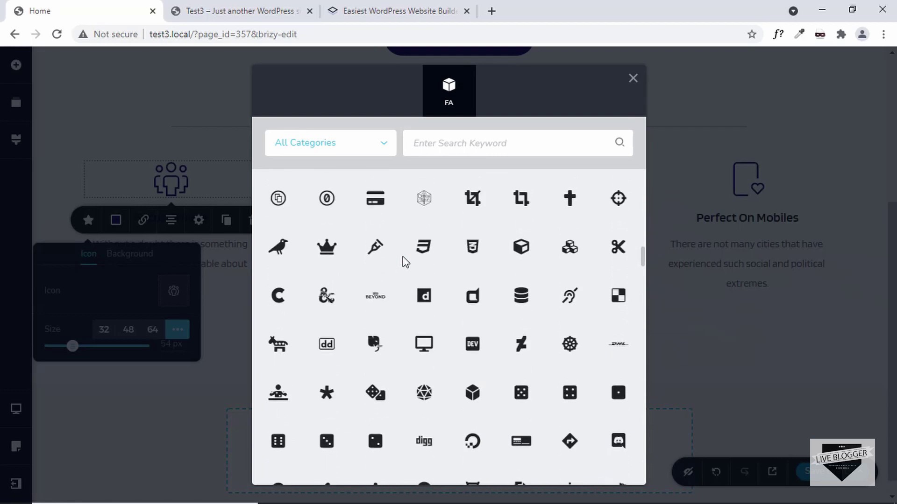
pyautogui.click(526, 248)
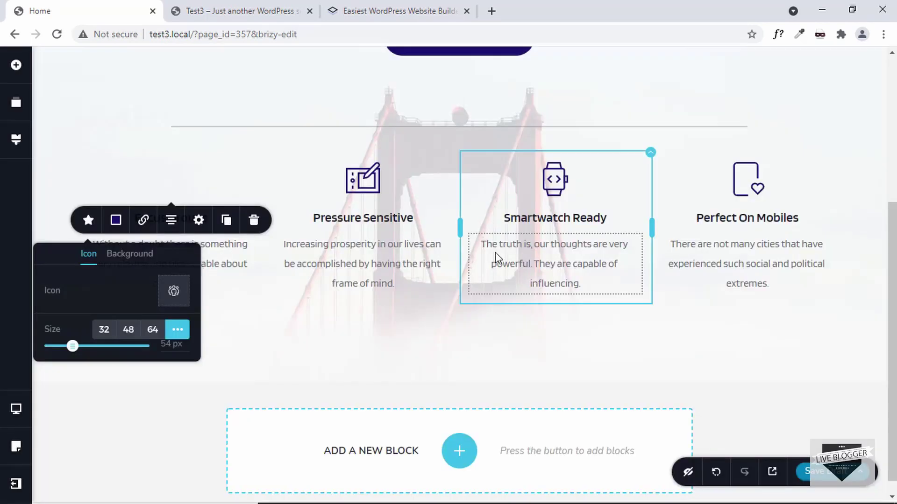
pyautogui.click(332, 92)
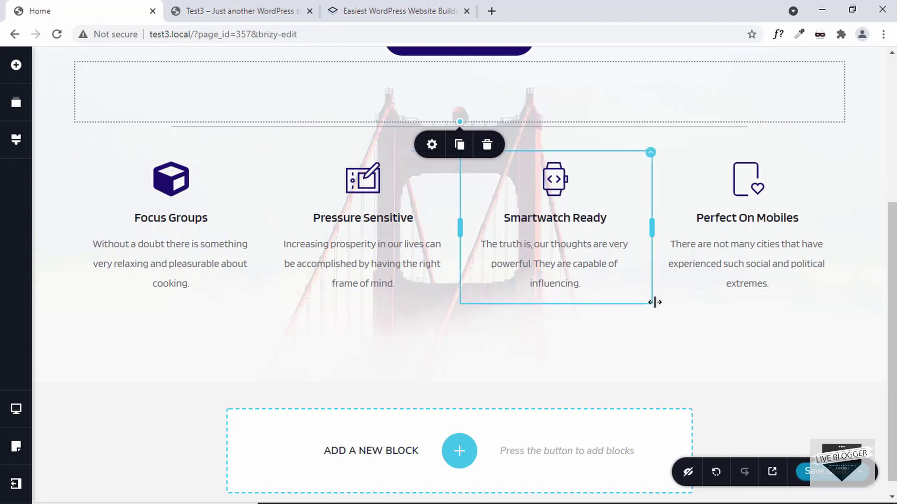
pyautogui.scroll(-1, 655, 302)
pyautogui.scroll(5, 654, 302)
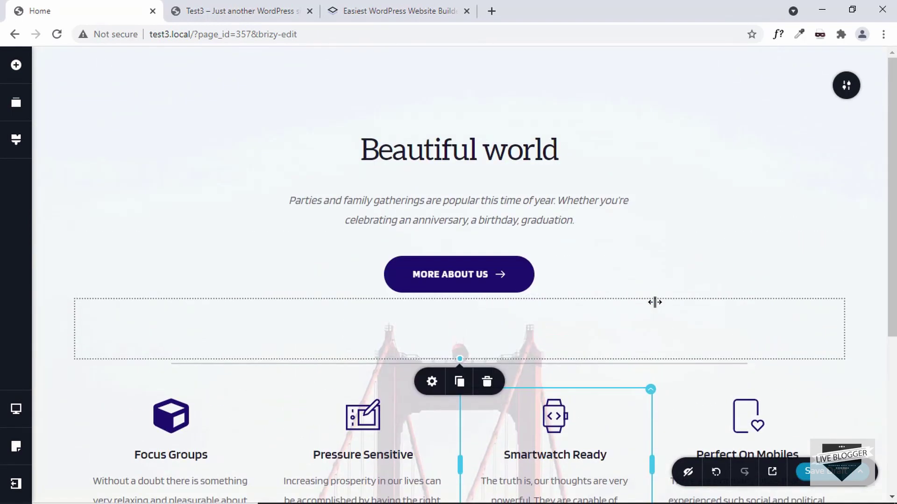
pyautogui.scroll(-5, 654, 303)
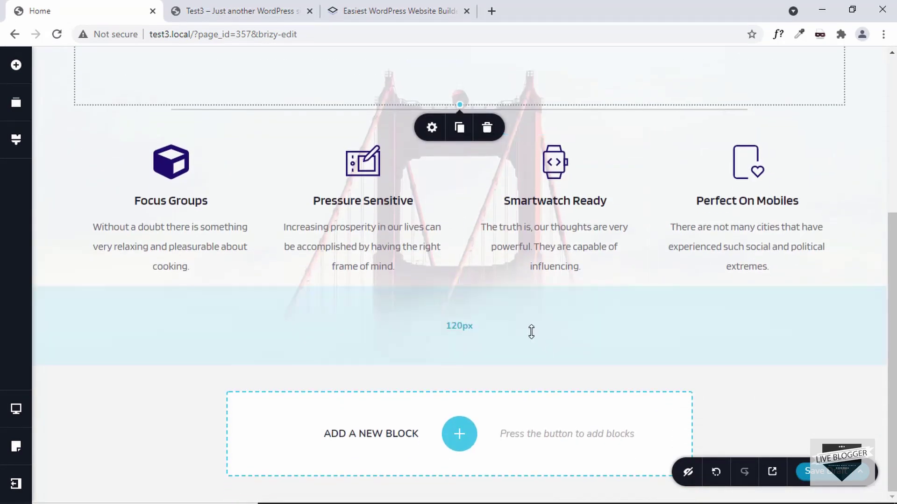
pyautogui.scroll(5, 688, 307)
pyautogui.scroll(-5, 464, 300)
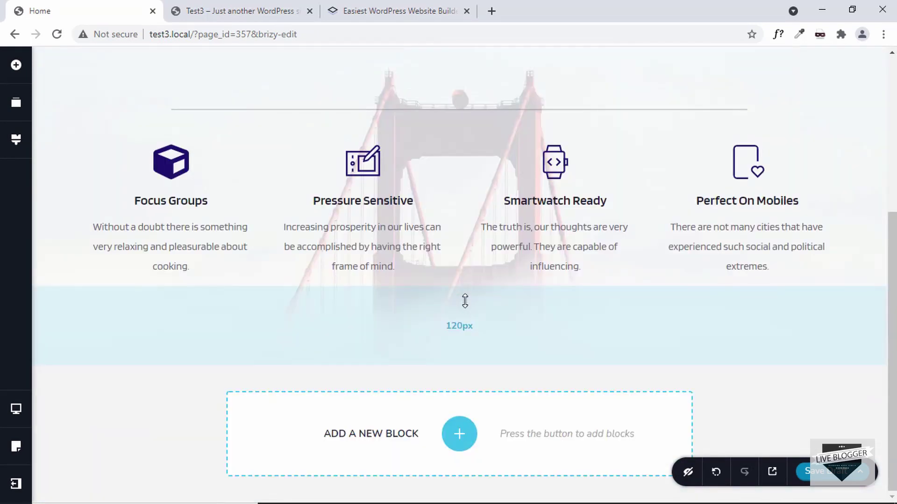
pyautogui.scroll(4, 430, 262)
pyautogui.scroll(2, 443, 260)
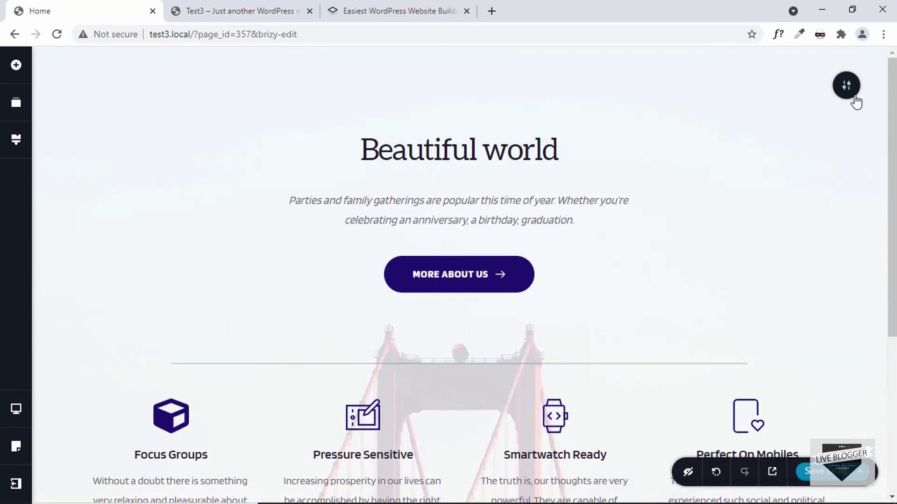
# Replace the cover's bridge background with image3.jpg from the Media Library
pyautogui.click(847, 89)
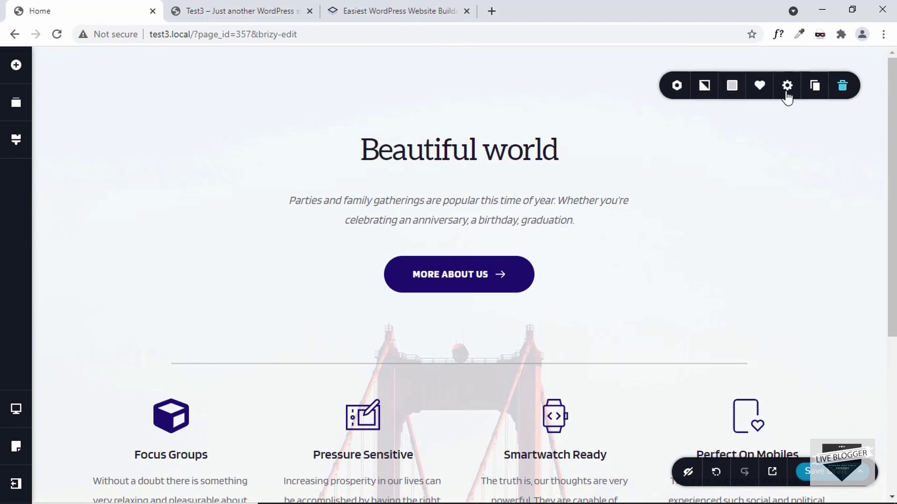
pyautogui.click(705, 89)
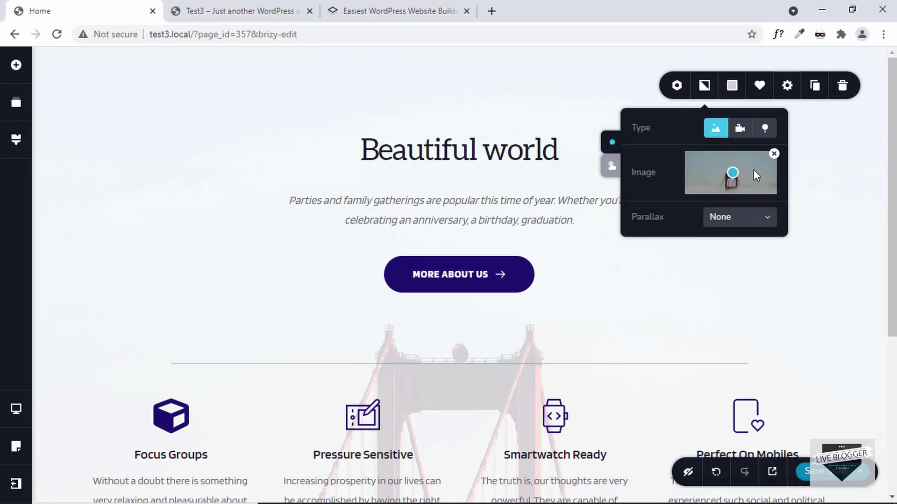
pyautogui.click(774, 154)
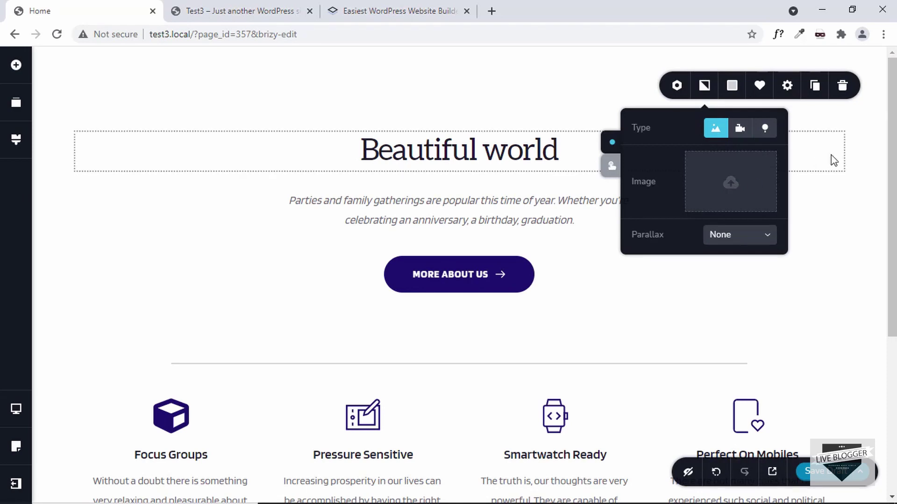
pyautogui.click(747, 176)
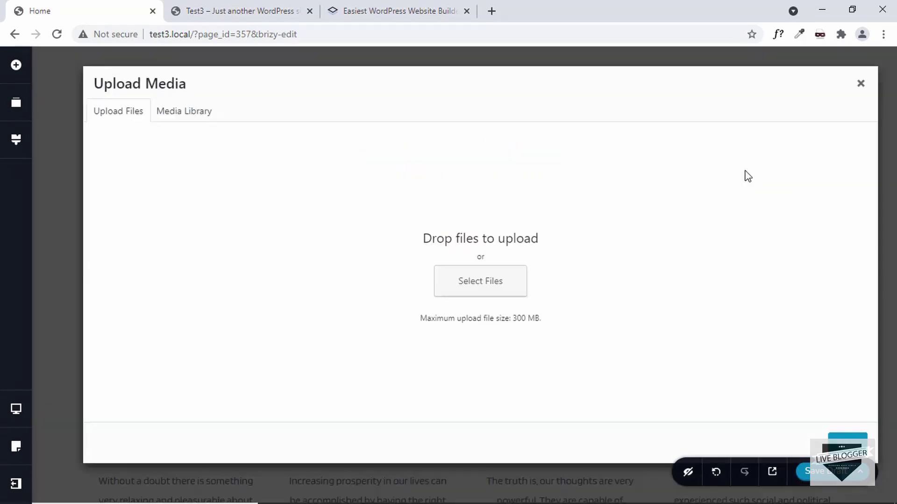
pyautogui.click(168, 113)
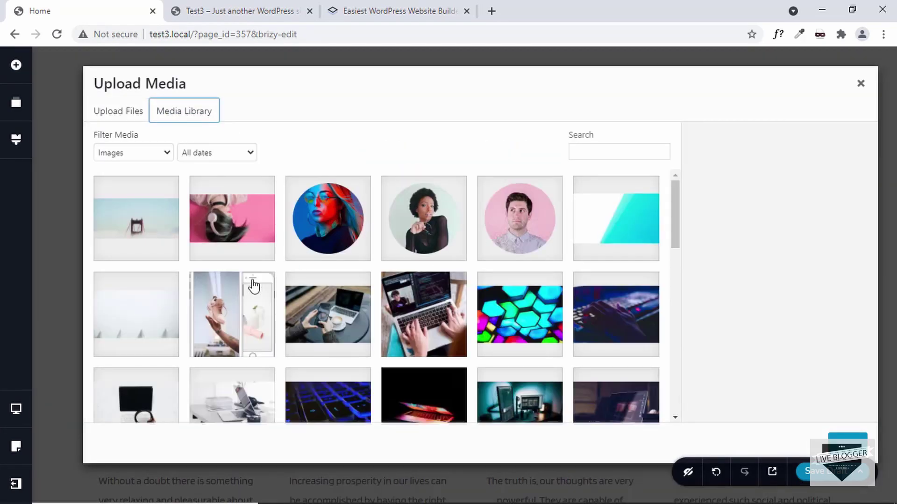
pyautogui.scroll(-5, 196, 245)
pyautogui.click(138, 271)
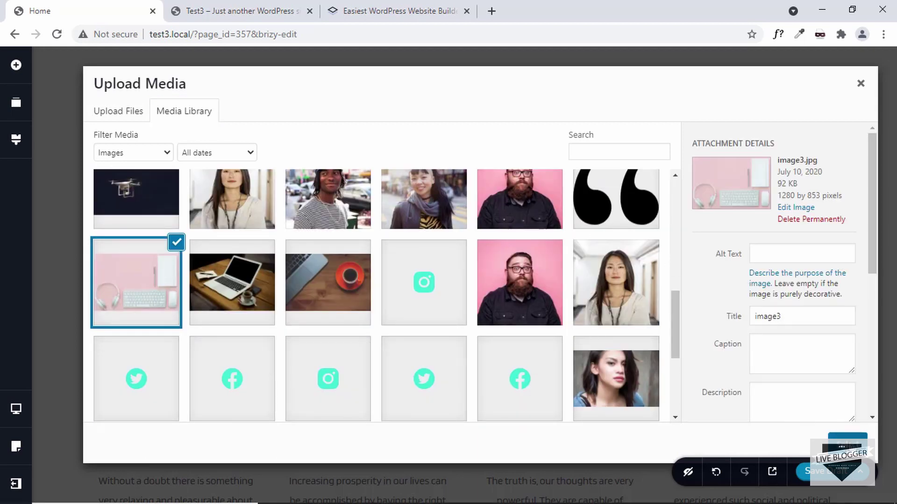
pyautogui.click(848, 441)
pyautogui.scroll(-1, 527, 321)
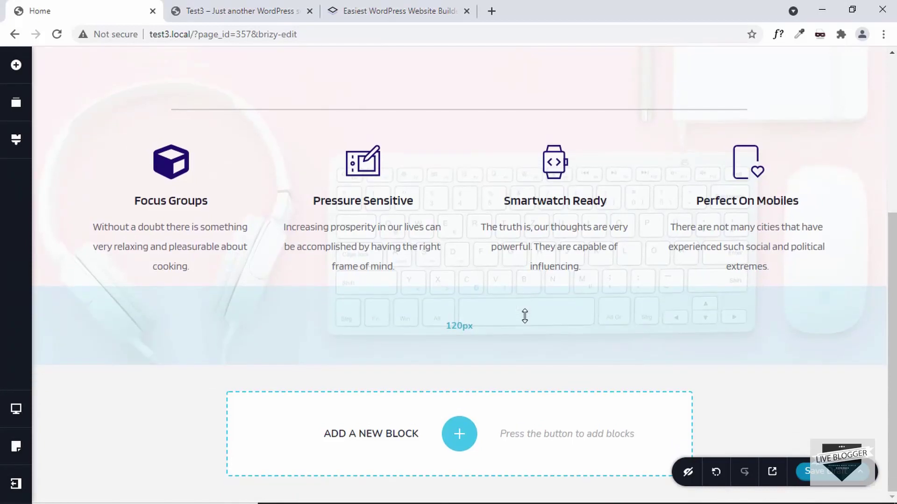
pyautogui.scroll(5, 525, 315)
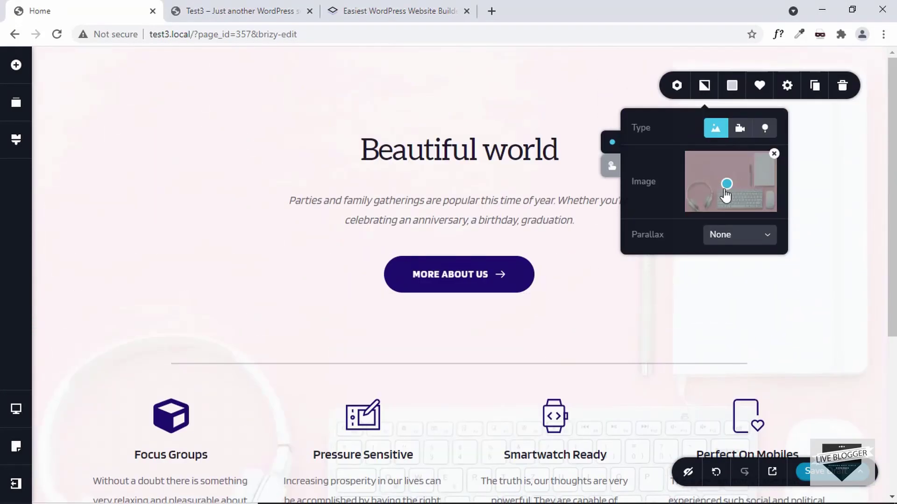
# Shift the cover background's focal point down onto the keyboard
pyautogui.moveTo(725, 189); pyautogui.dragTo(699, 158)
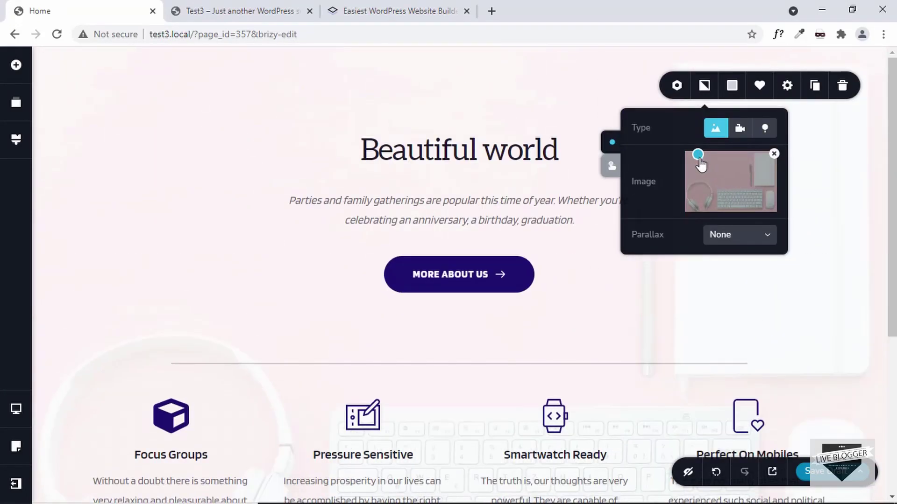
pyautogui.click(760, 167)
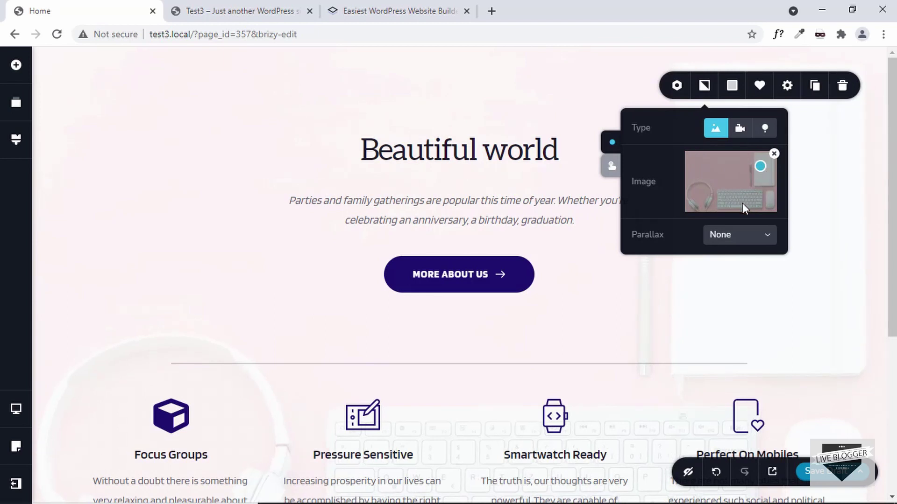
pyautogui.click(722, 200)
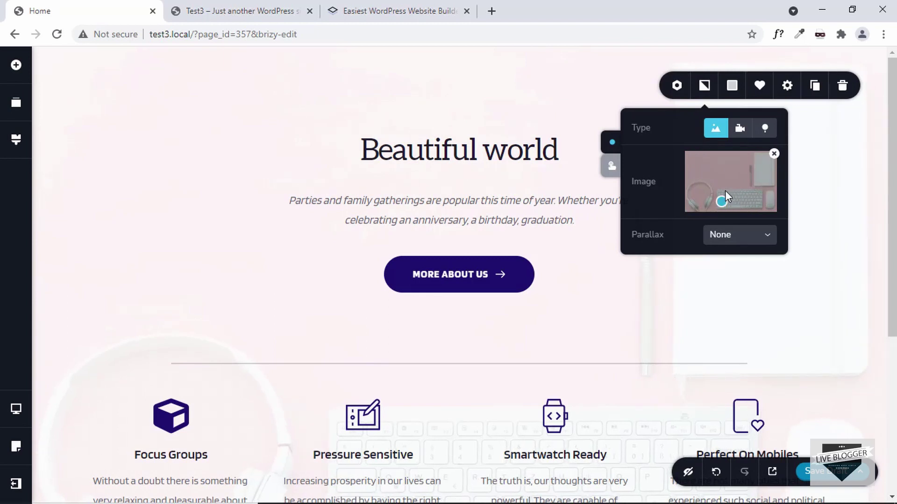
# Try Fixed and then Animated parallax on the cover background
pyautogui.click(740, 240)
pyautogui.click(738, 279)
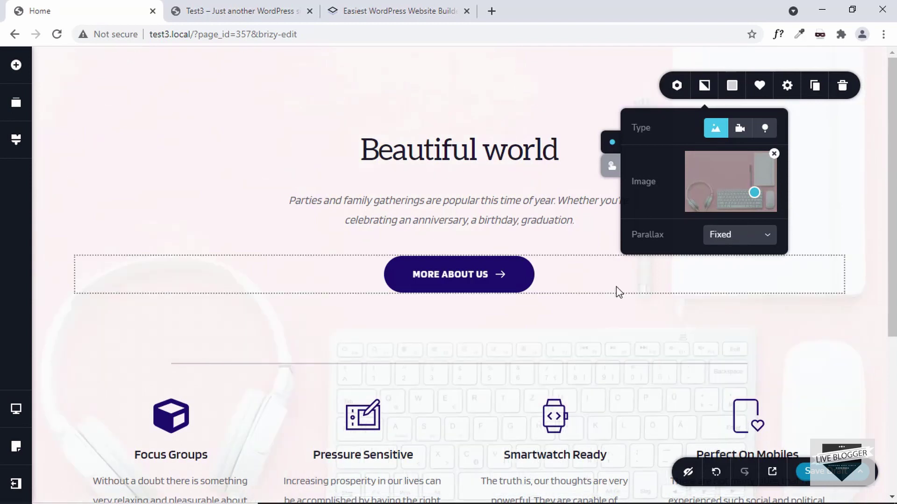
pyautogui.scroll(-3, 618, 292)
pyautogui.scroll(-2, 619, 293)
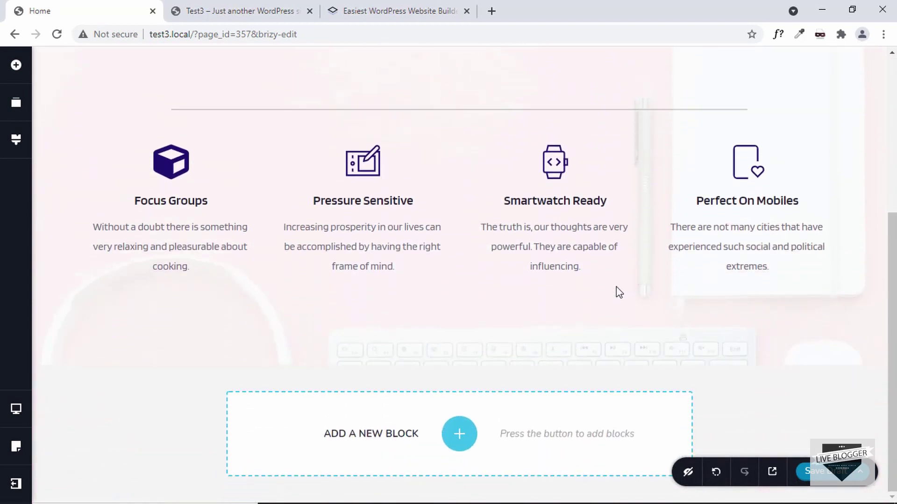
pyautogui.scroll(5, 619, 293)
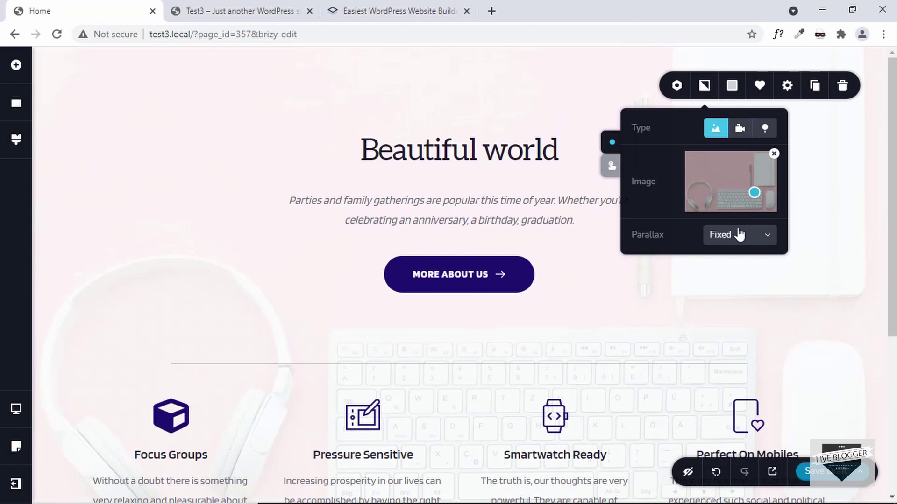
pyautogui.click(739, 234)
pyautogui.click(736, 296)
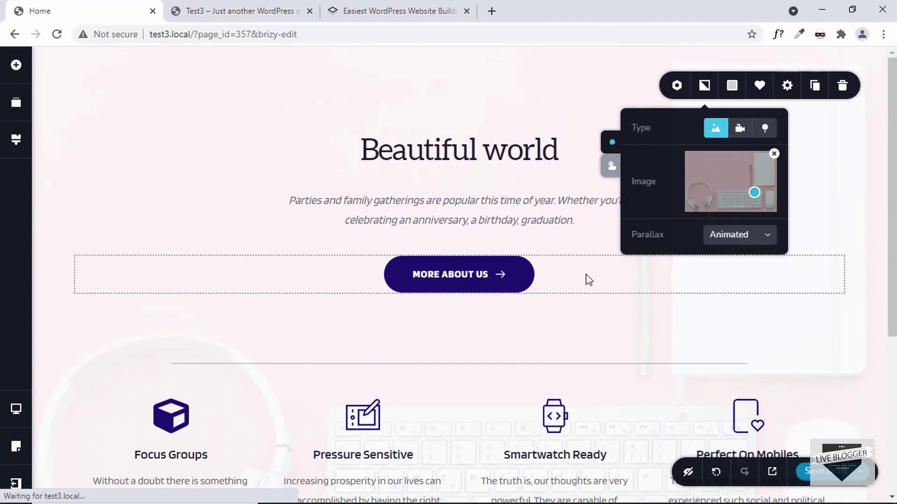
pyautogui.scroll(-3, 584, 279)
pyautogui.scroll(-3, 584, 279)
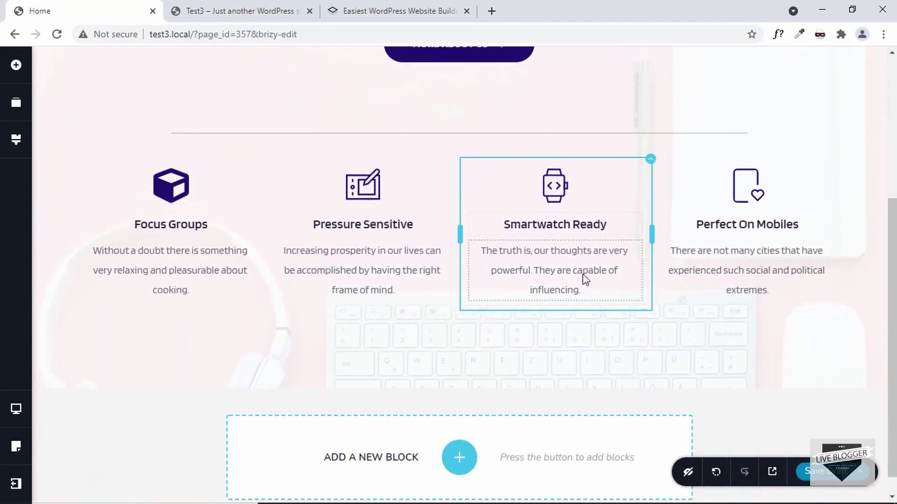
pyautogui.scroll(1, 584, 279)
pyautogui.scroll(4, 582, 274)
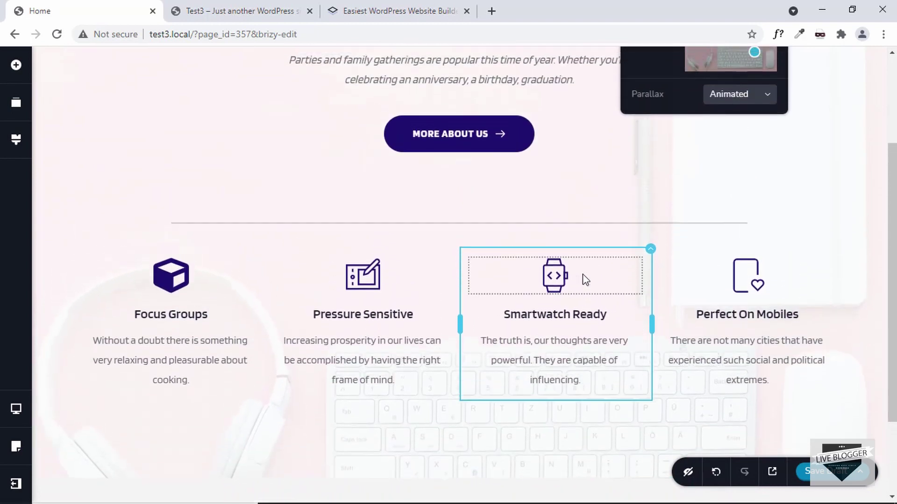
# Set the cover background's parallax to None and close the settings
pyautogui.click(753, 244)
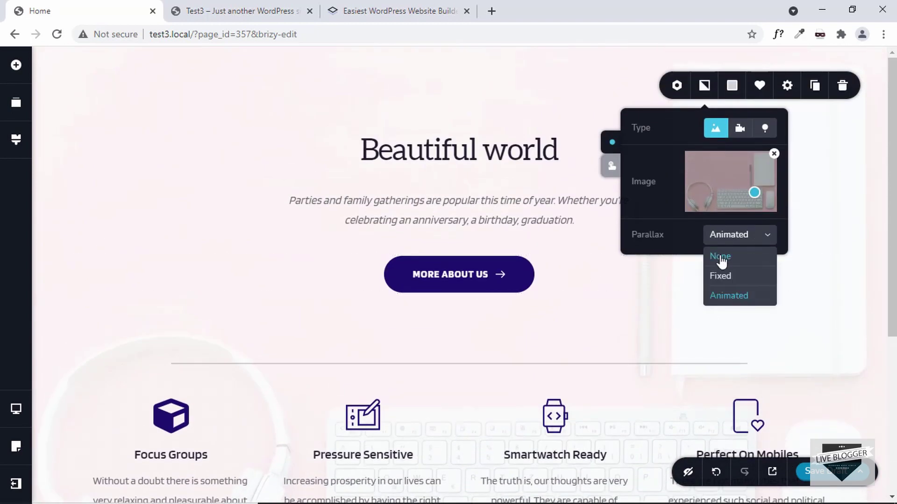
pyautogui.click(721, 258)
pyautogui.click(559, 219)
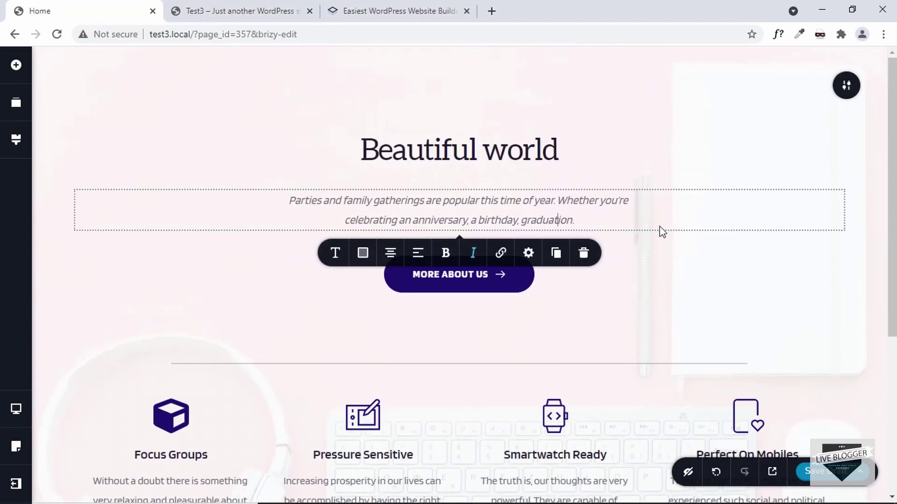
pyautogui.click(779, 252)
pyautogui.scroll(-5, 778, 253)
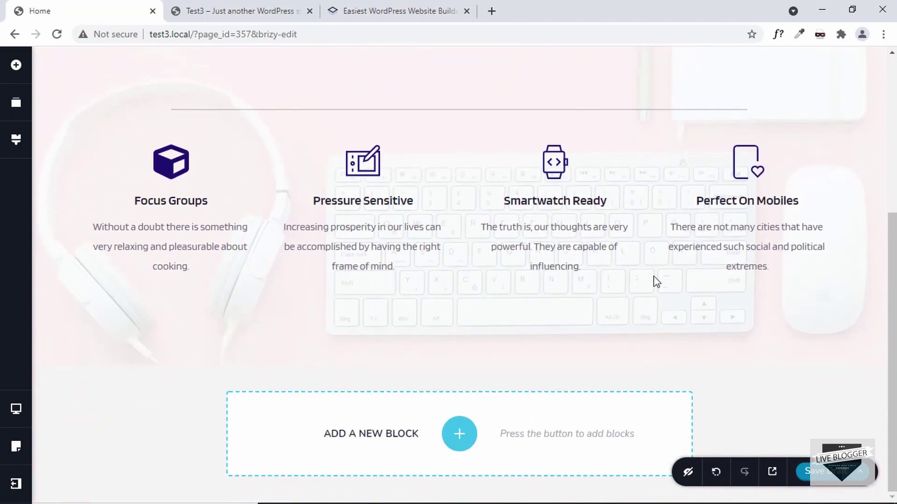
pyautogui.scroll(2, 506, 180)
pyautogui.scroll(-2, 509, 180)
# Insert the Build Pages Visually block from the Features category below the cover
pyautogui.click(457, 430)
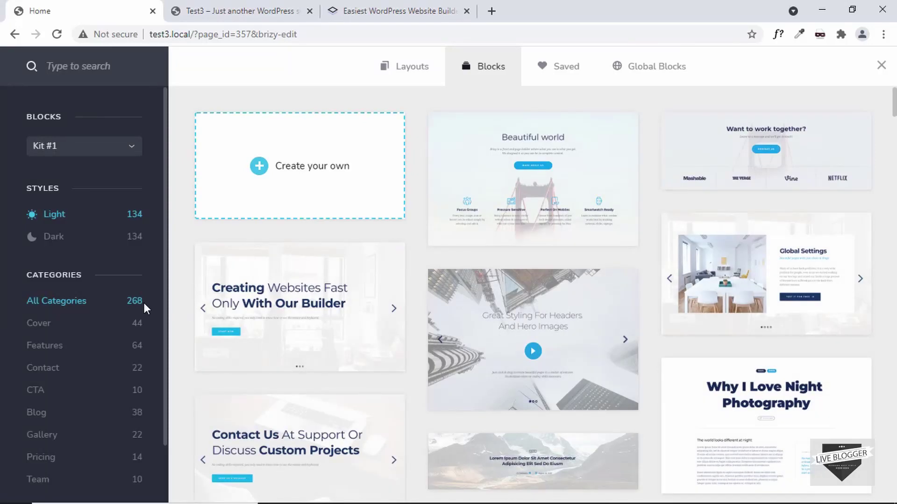
pyautogui.click(57, 346)
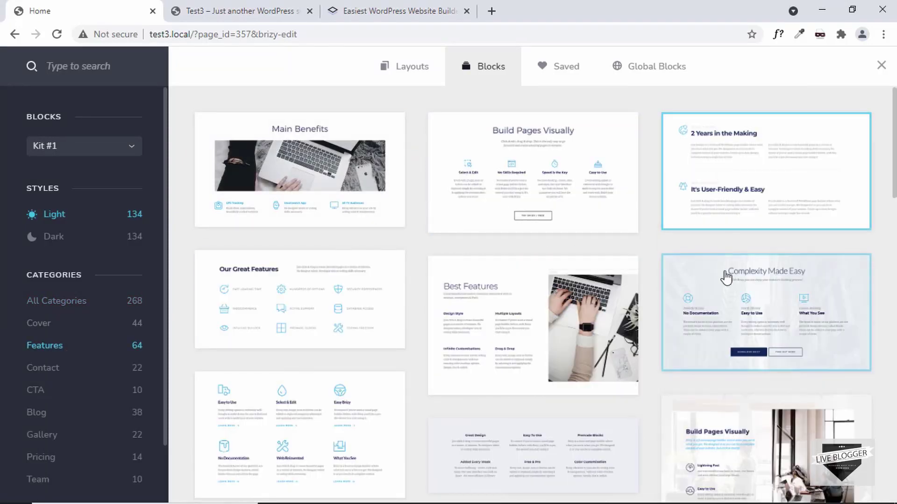
pyautogui.scroll(-3, 725, 276)
pyautogui.scroll(-3, 725, 276)
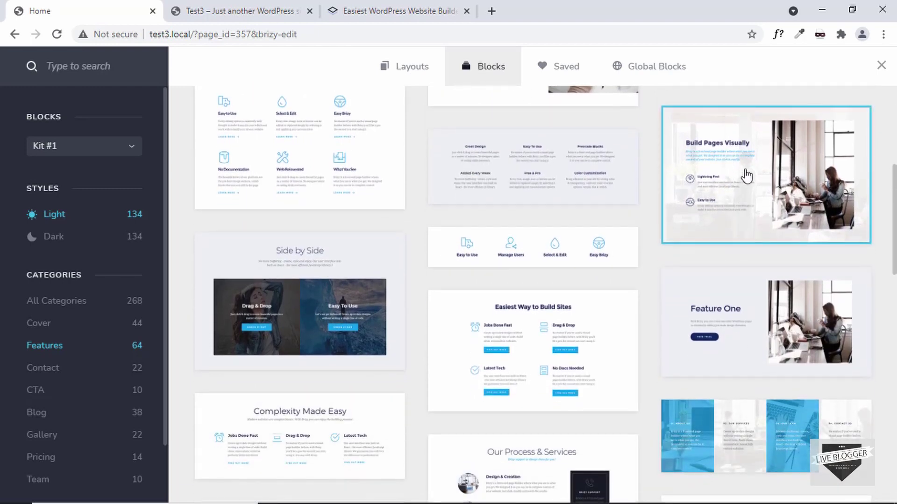
pyautogui.click(746, 176)
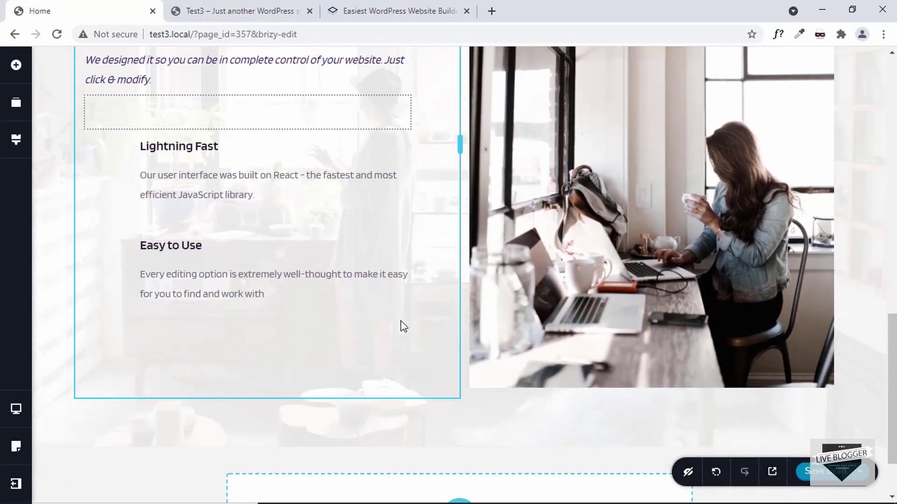
pyautogui.scroll(8, 402, 326)
pyautogui.scroll(-2, 419, 330)
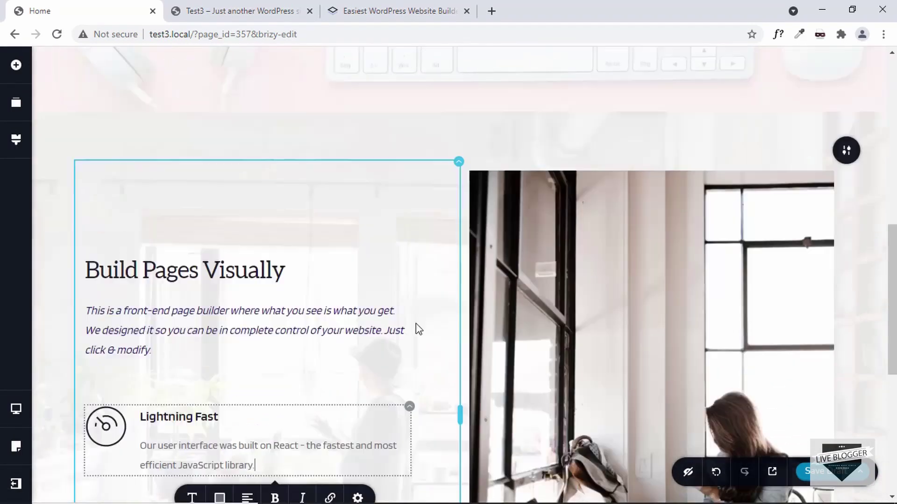
pyautogui.scroll(-7, 417, 330)
pyautogui.scroll(1, 418, 330)
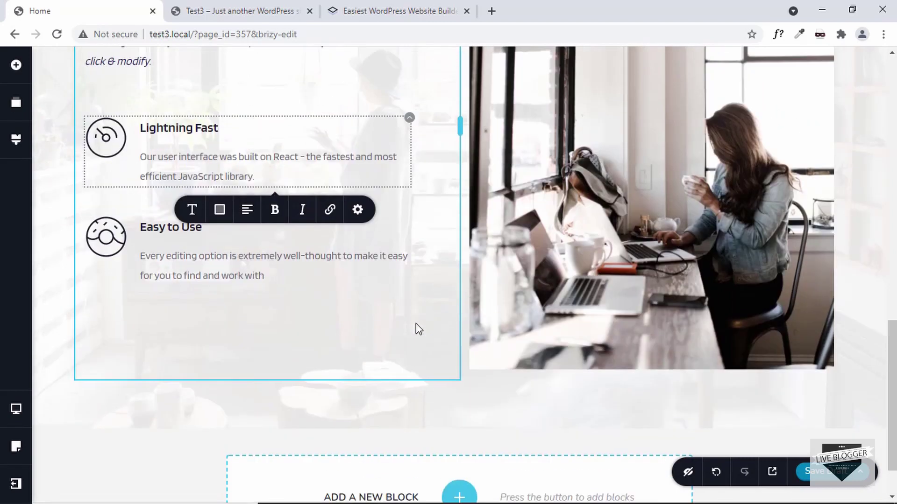
pyautogui.scroll(4, 418, 330)
pyautogui.scroll(-3, 663, 285)
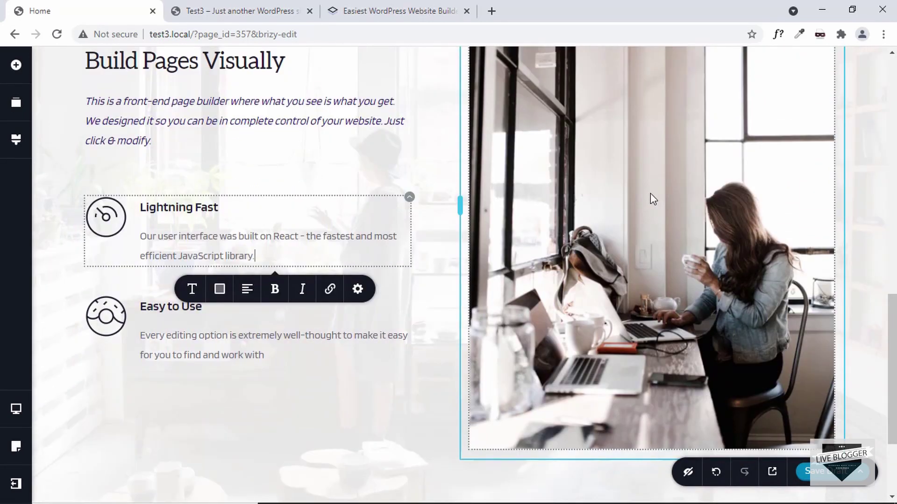
# Check the laptop photo's image settings, then reopen the block library
pyautogui.click(652, 198)
pyautogui.scroll(-2, 650, 192)
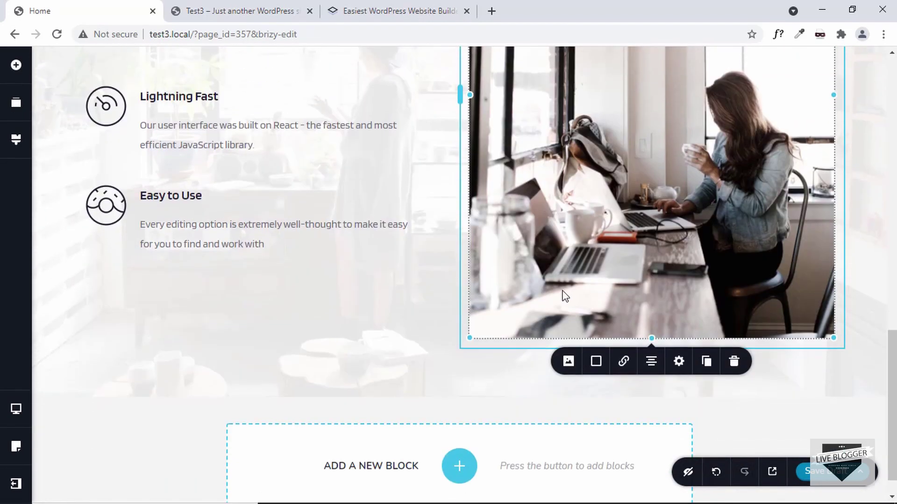
pyautogui.click(570, 369)
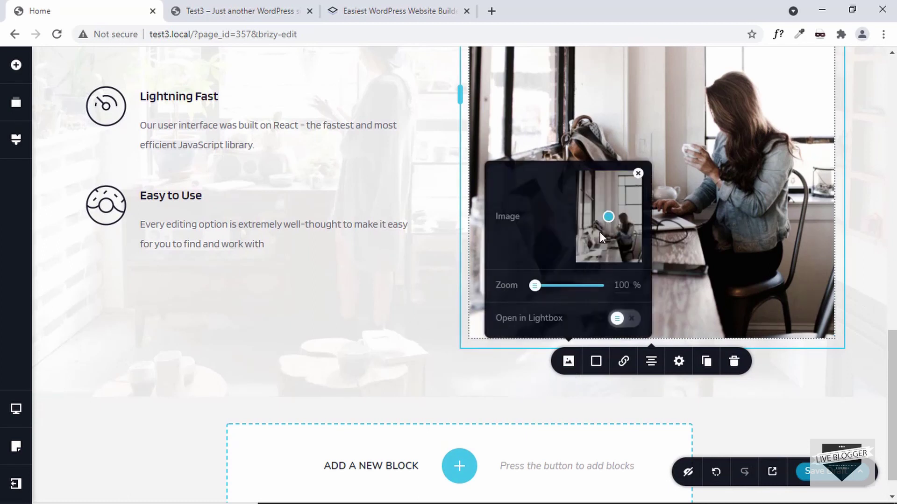
pyautogui.click(855, 206)
pyautogui.scroll(-1, 856, 206)
pyautogui.click(459, 434)
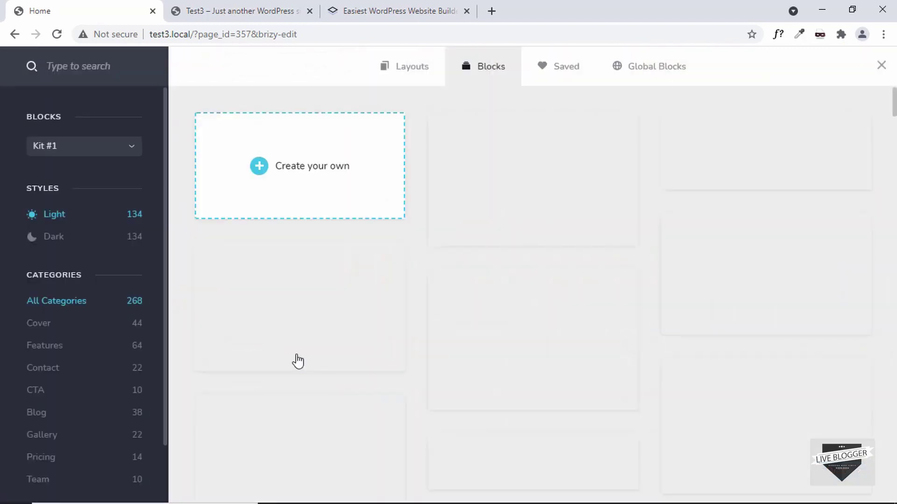
# Insert the dark CTA social block with Google+, Facebook, Twitter, Instagram and Behance buttons
pyautogui.scroll(-1, 64, 374)
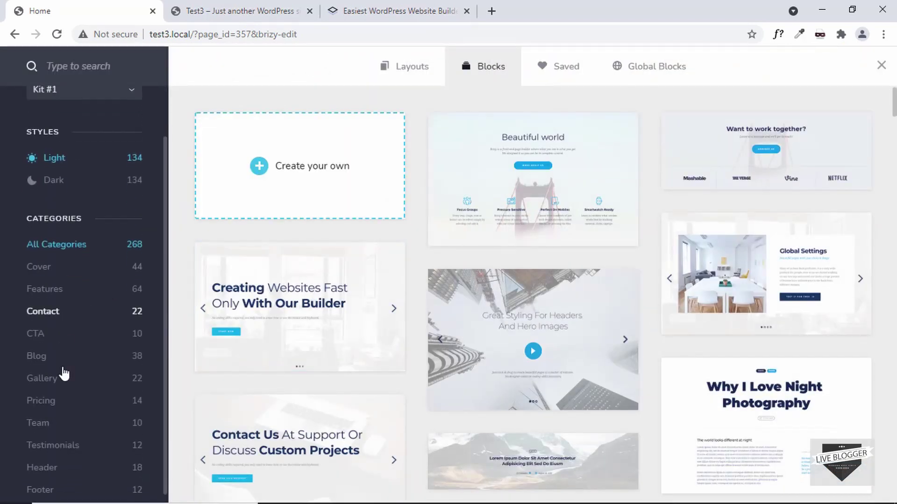
pyautogui.click(36, 334)
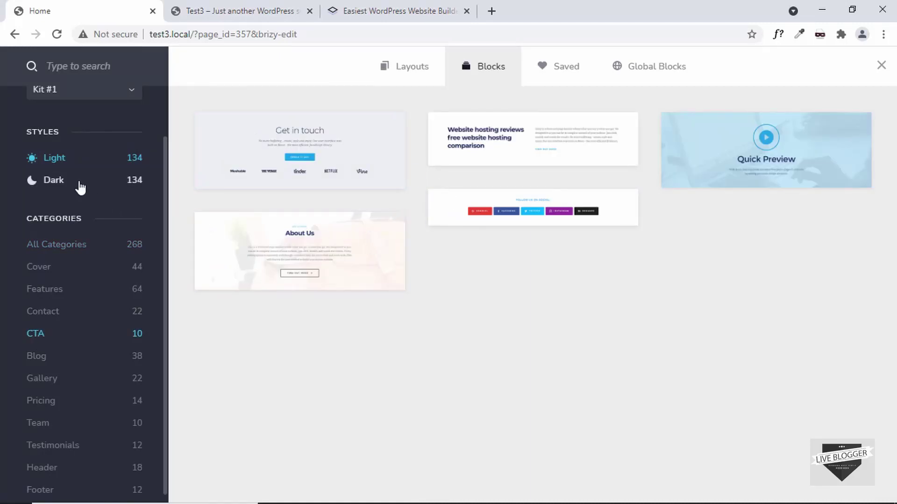
pyautogui.click(53, 182)
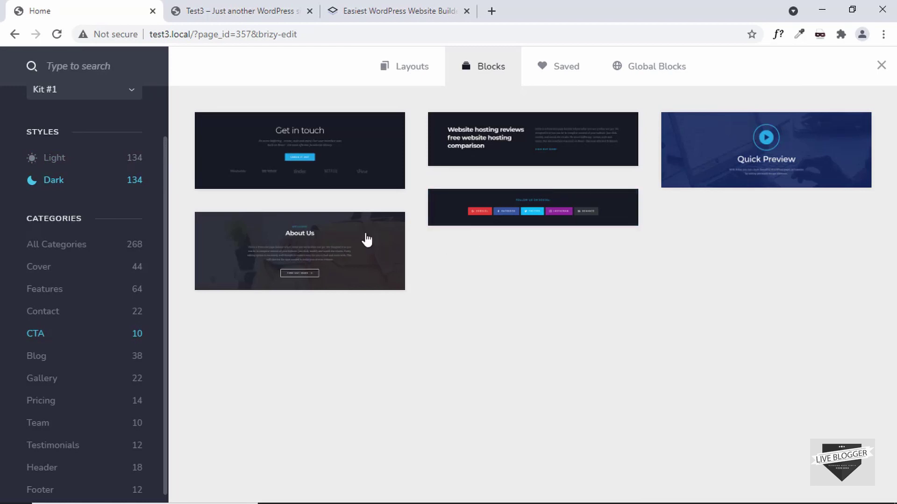
pyautogui.click(533, 208)
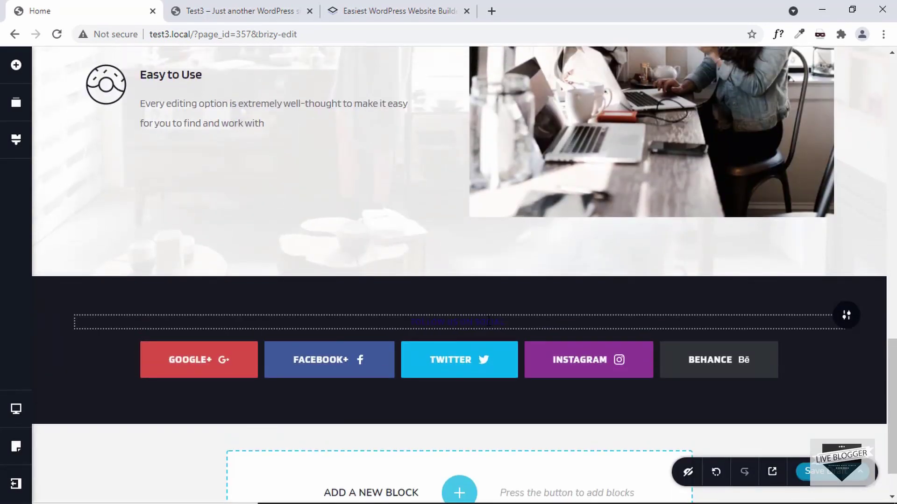
# Recolour the 'FOLLOW US ON SOCIAL:' heading to light grey #C9C7D7
pyautogui.click(507, 321)
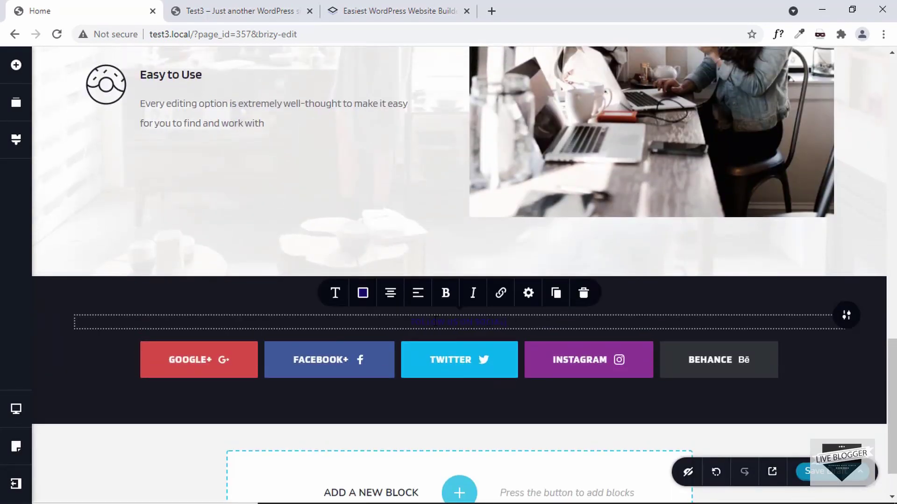
pyautogui.click(363, 293)
pyautogui.moveTo(329, 150); pyautogui.dragTo(285, 125)
pyautogui.scroll(-1, 611, 266)
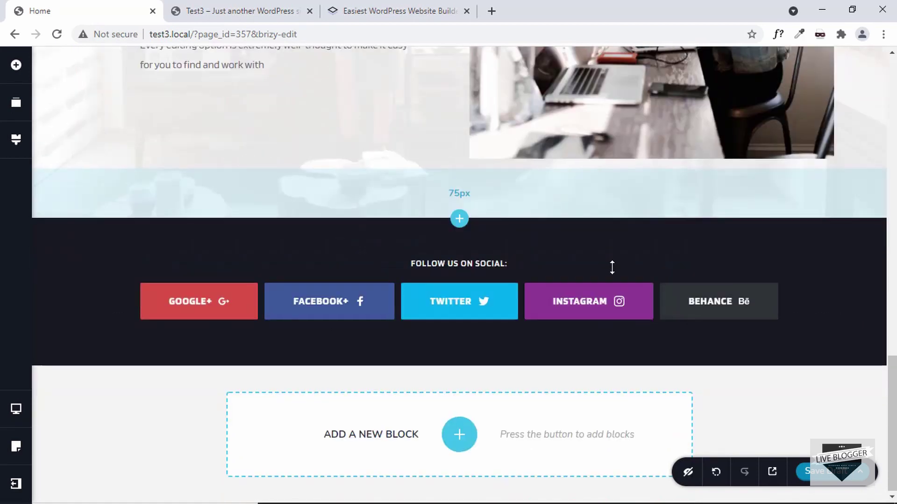
pyautogui.scroll(15, 611, 266)
pyautogui.scroll(-15, 612, 267)
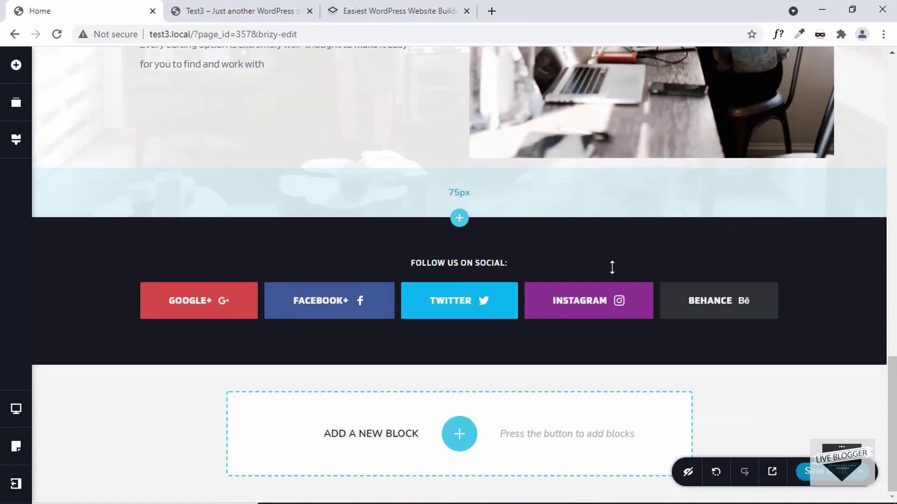
# Open the Blocks library and switch the block previews back to the light versions
pyautogui.click(459, 434)
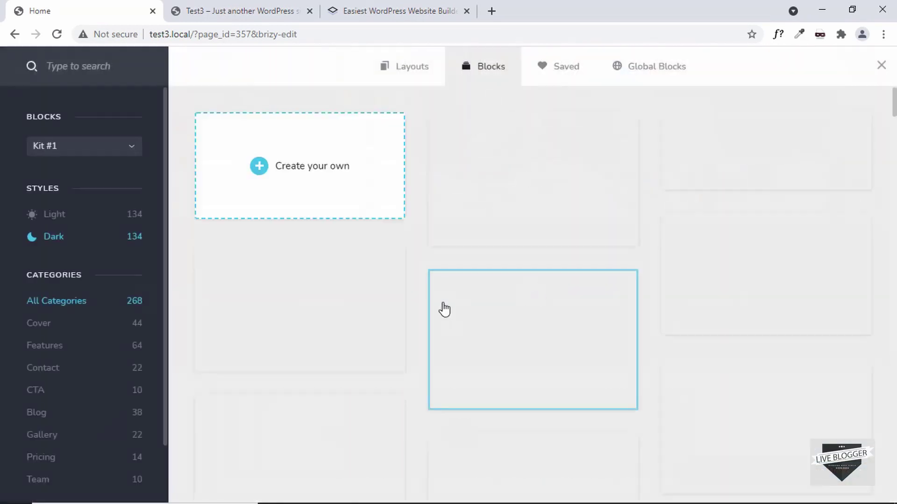
pyautogui.scroll(-1, 69, 379)
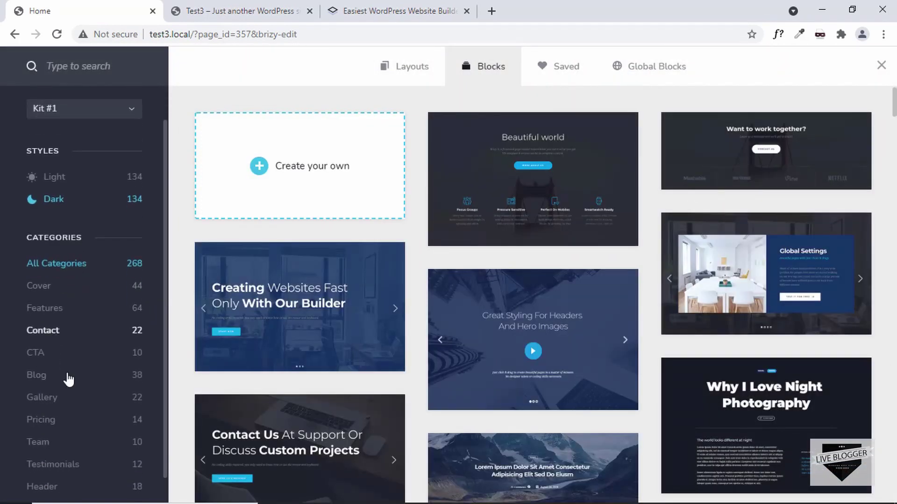
pyautogui.scroll(-1, 69, 379)
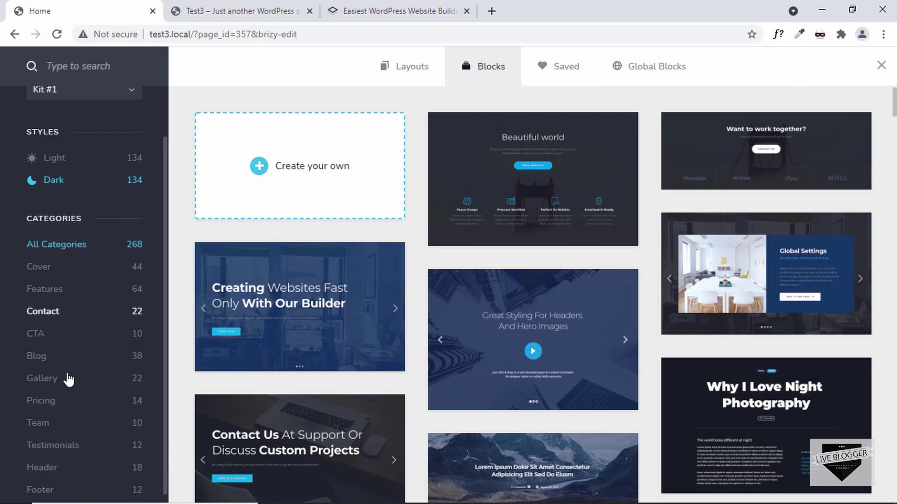
pyautogui.click(63, 163)
# Scroll to the Our Process & Services block and insert it below the social section
pyautogui.scroll(-6, 701, 243)
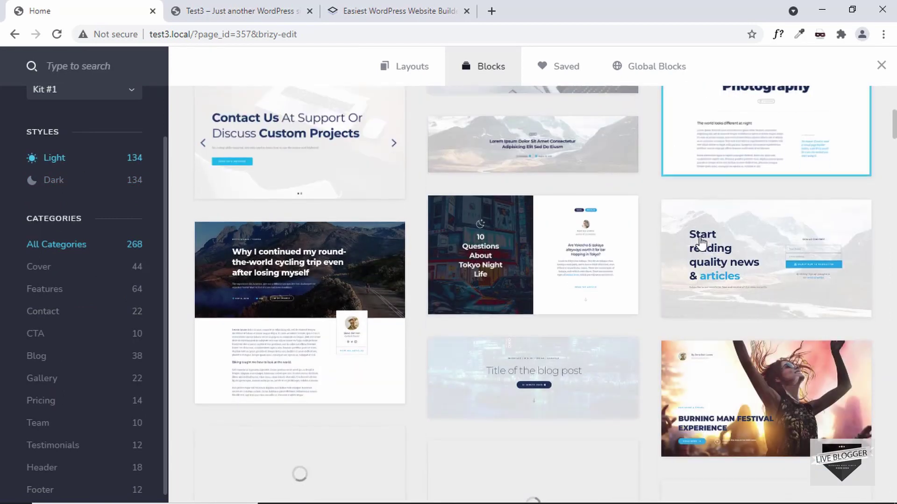
pyautogui.scroll(-4, 701, 242)
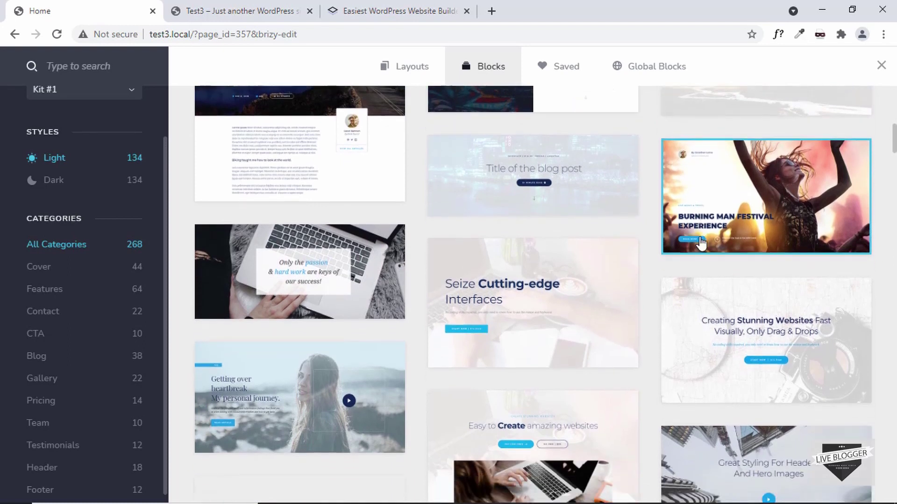
pyautogui.scroll(-4, 701, 243)
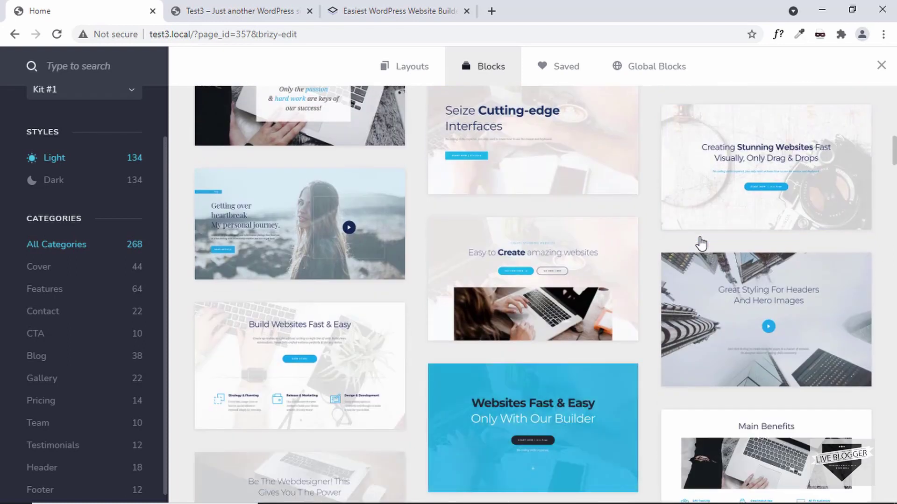
pyautogui.scroll(-2, 701, 243)
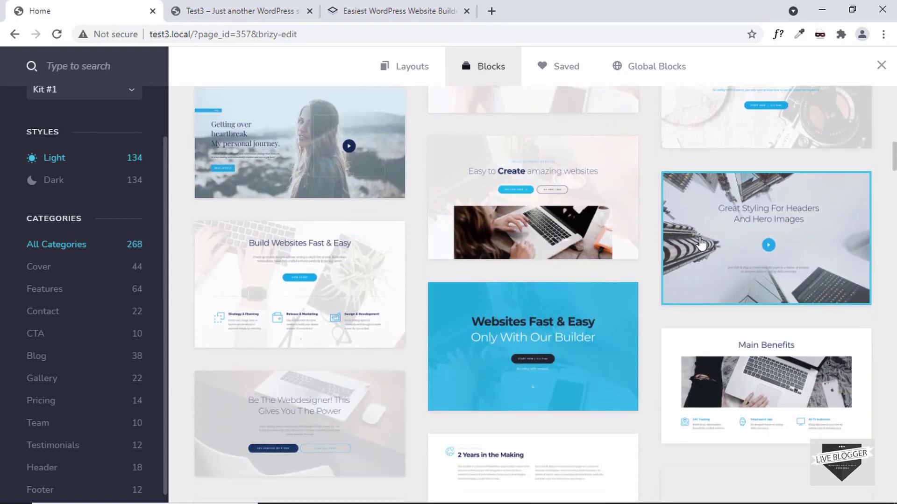
pyautogui.scroll(-6, 701, 243)
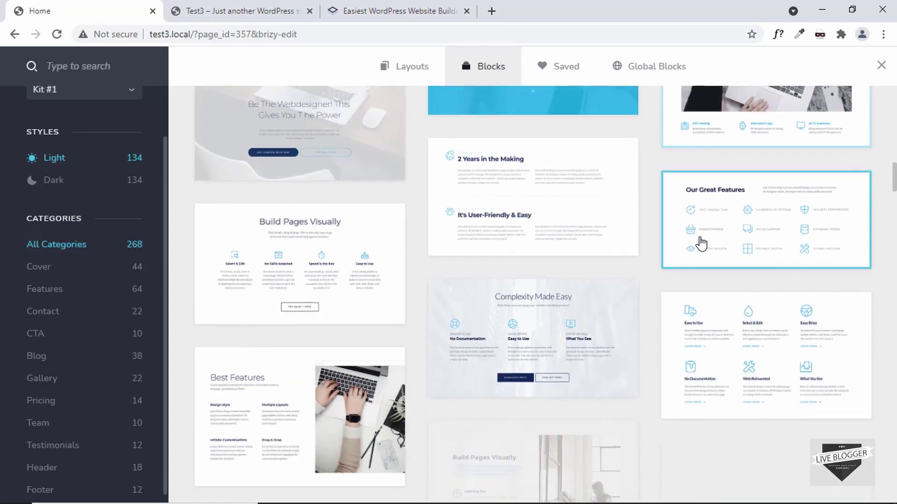
pyautogui.scroll(-5, 299, 231)
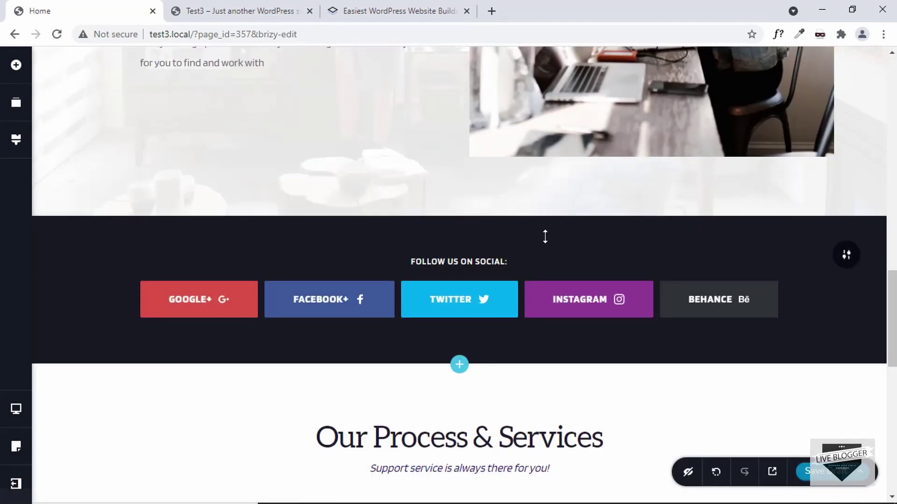
pyautogui.scroll(-8, 545, 237)
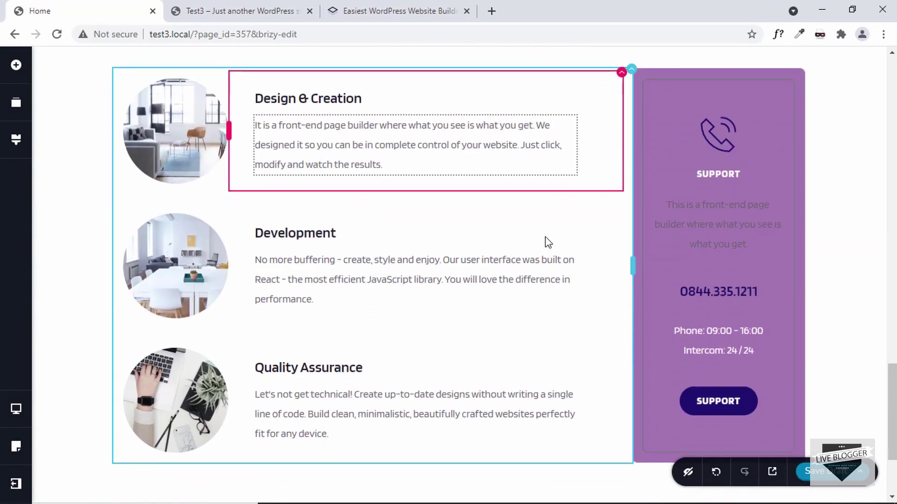
pyautogui.scroll(12, 545, 237)
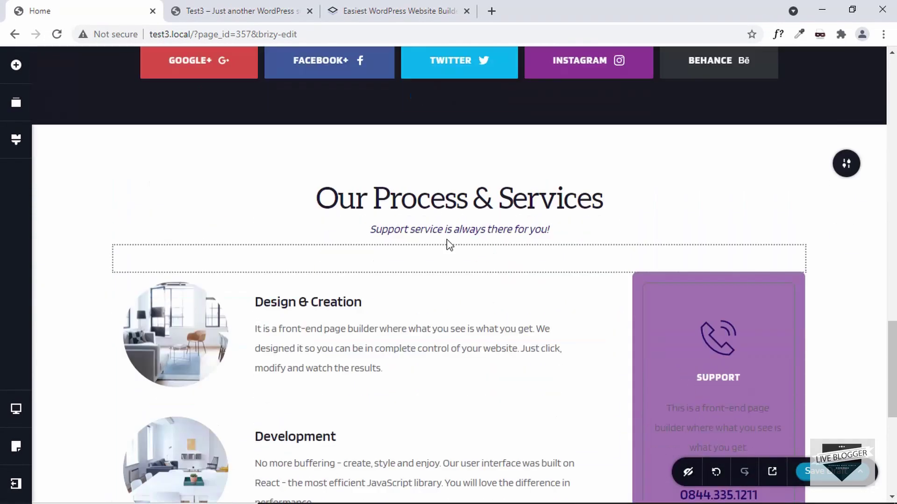
pyautogui.scroll(-3, 447, 239)
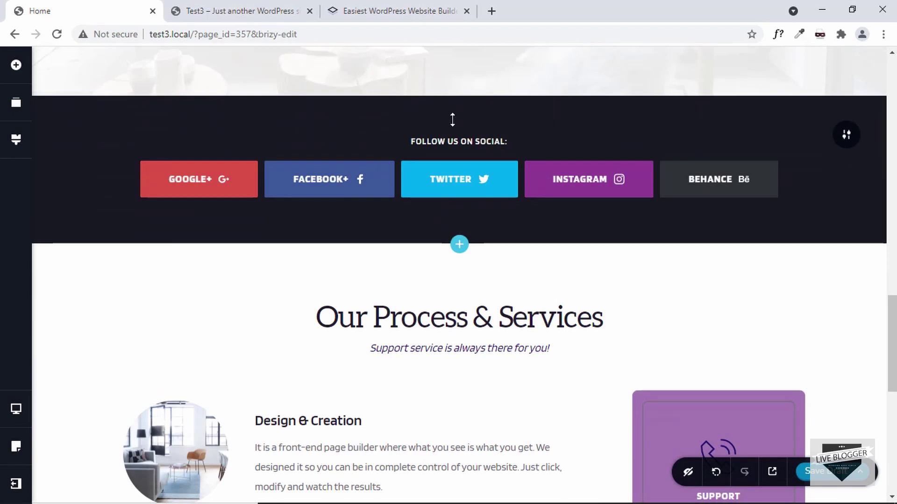
pyautogui.scroll(-7, 469, 117)
pyautogui.scroll(2, 469, 124)
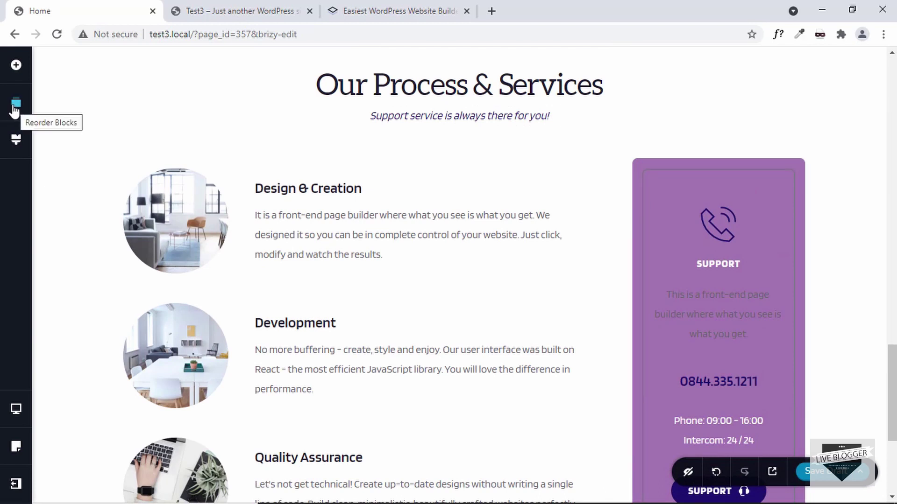
# In Reorder Blocks, drag the Follow Us On Social block below Our Process & Services
pyautogui.click(14, 107)
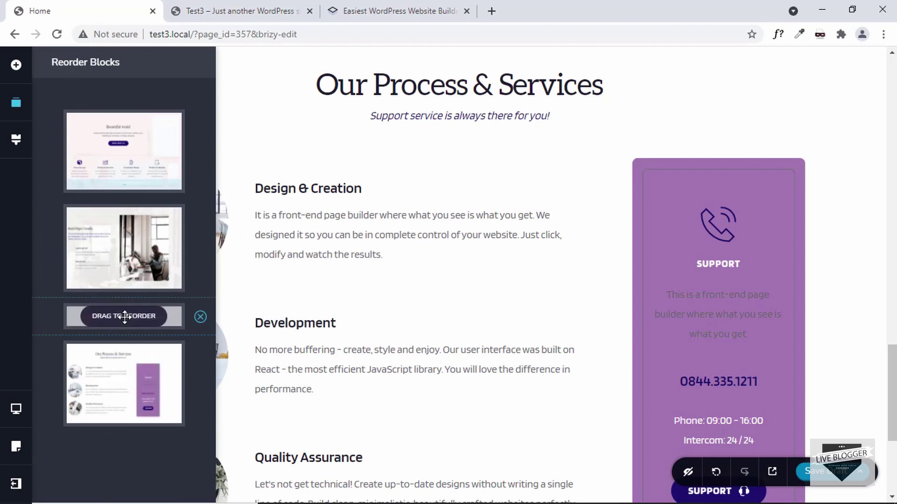
pyautogui.moveTo(124, 316); pyautogui.dragTo(131, 399)
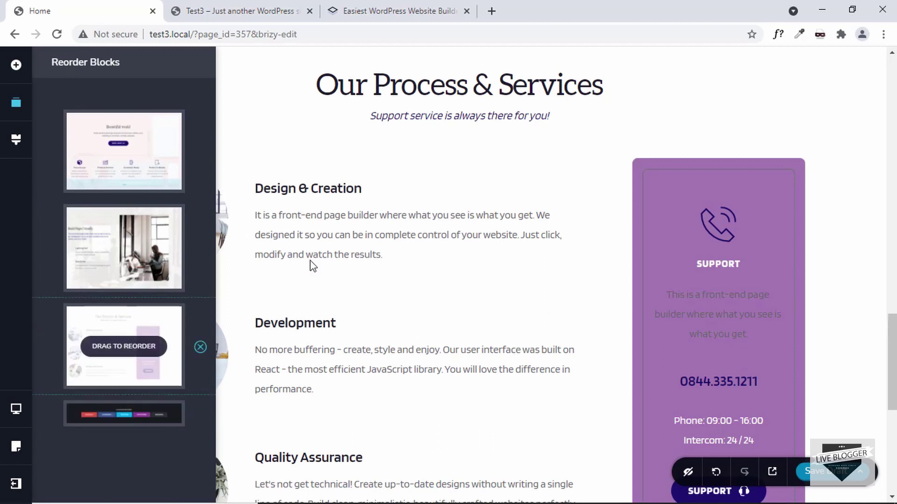
pyautogui.scroll(-8, 566, 269)
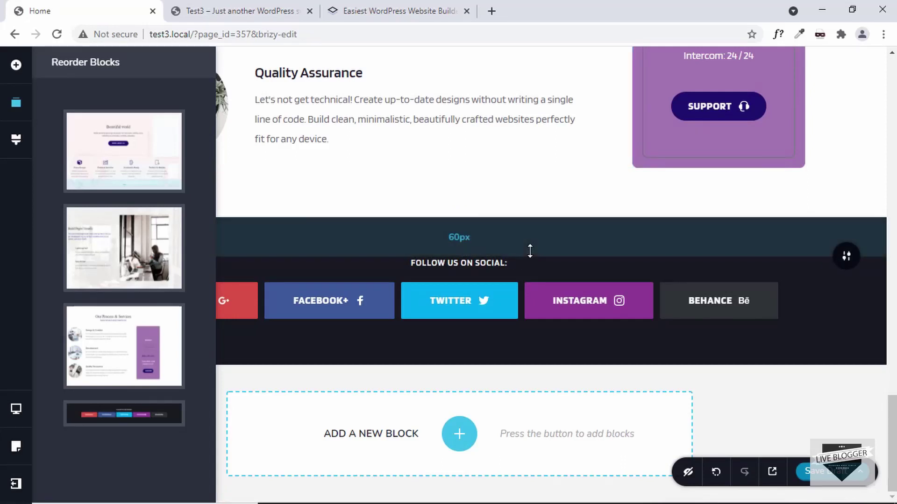
pyautogui.moveTo(193, 414)
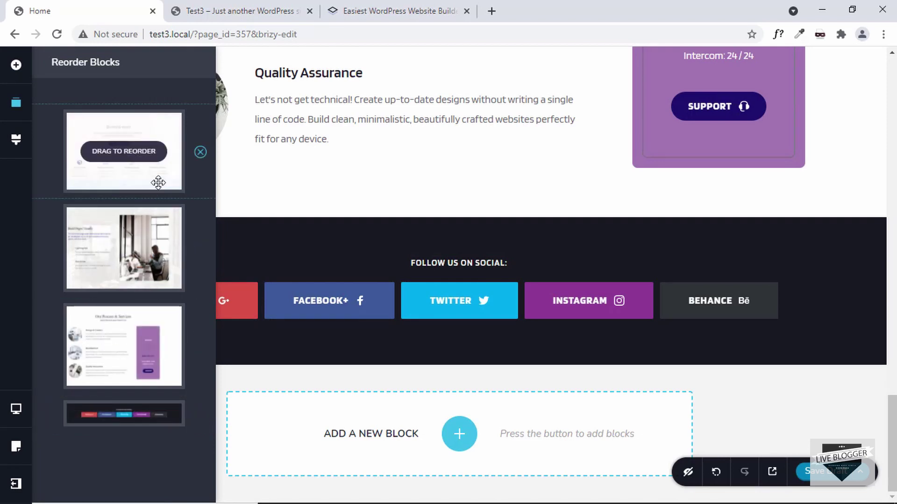
pyautogui.click(282, 96)
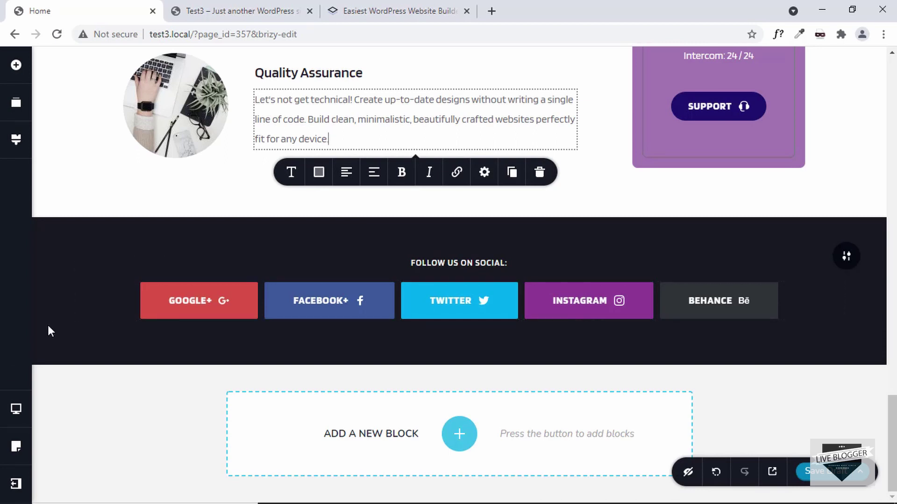
pyautogui.click(17, 417)
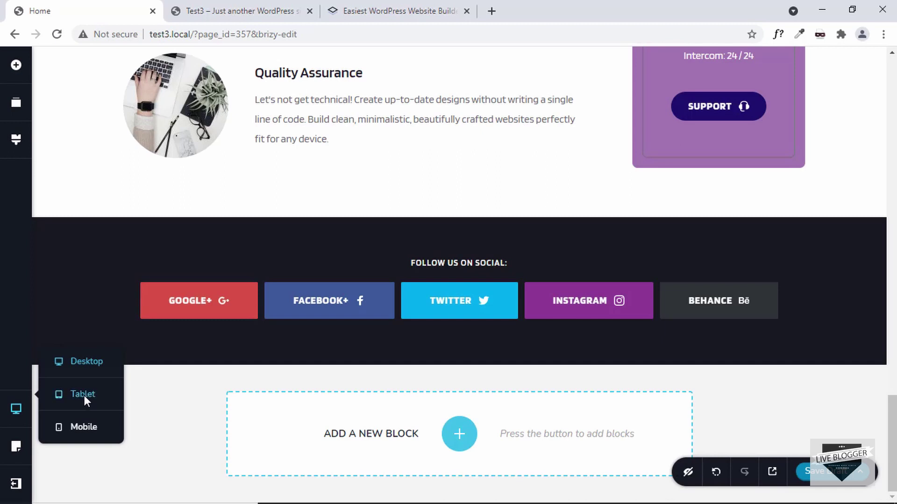
pyautogui.click(114, 390)
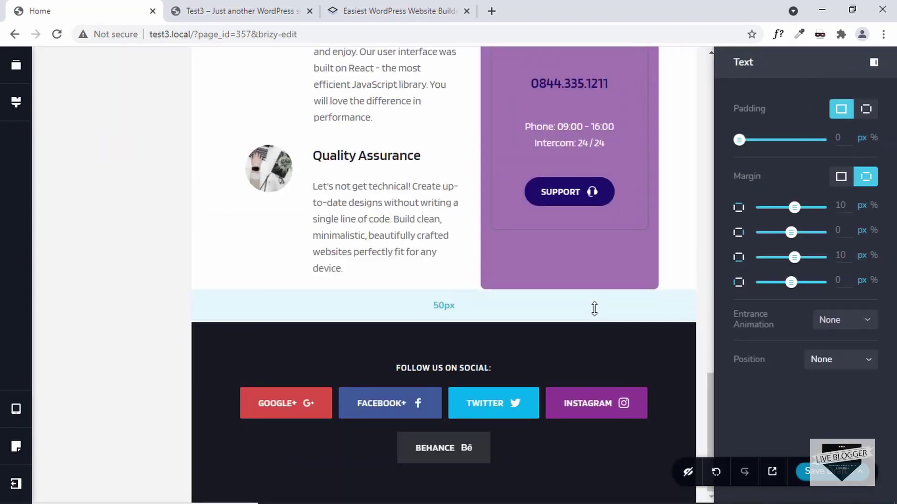
pyautogui.scroll(20, 594, 308)
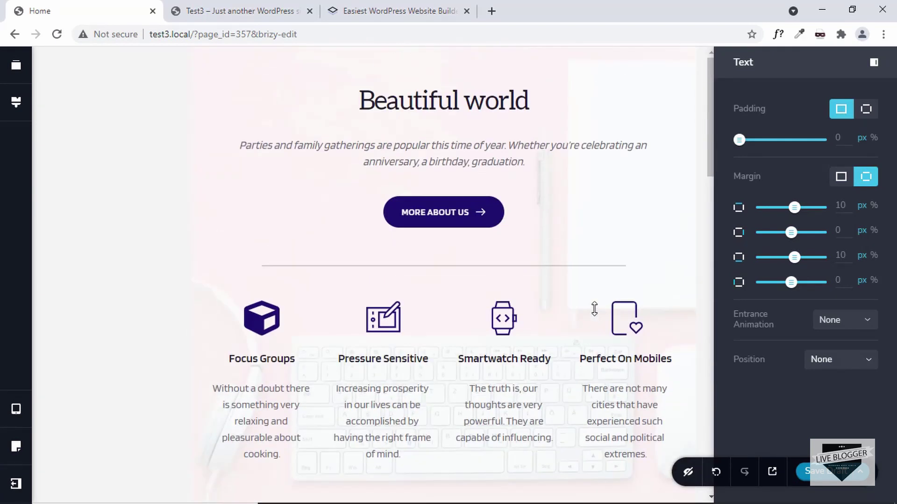
pyautogui.scroll(-15, 594, 309)
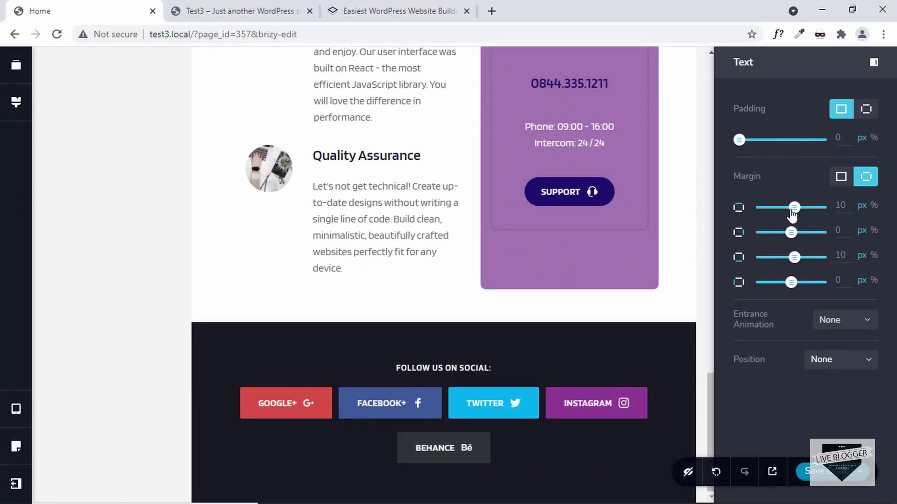
pyautogui.moveTo(16, 410)
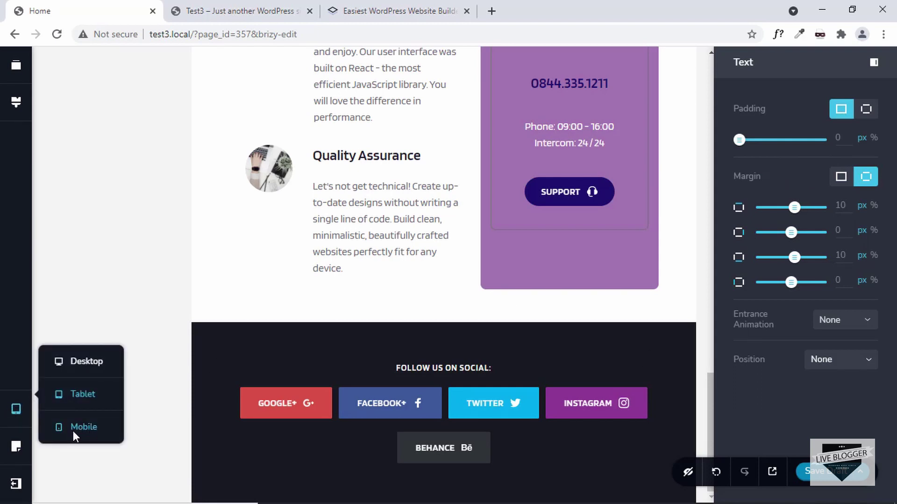
pyautogui.click(72, 429)
pyautogui.scroll(-10, 505, 323)
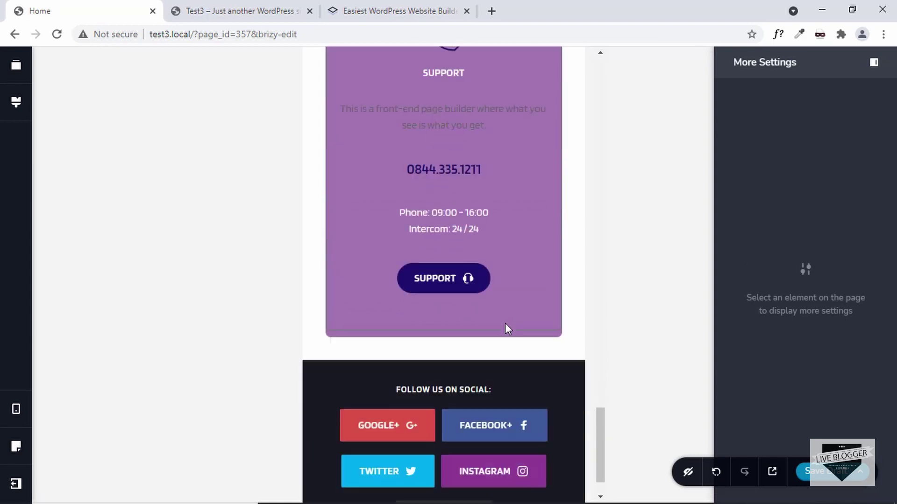
pyautogui.scroll(15, 505, 323)
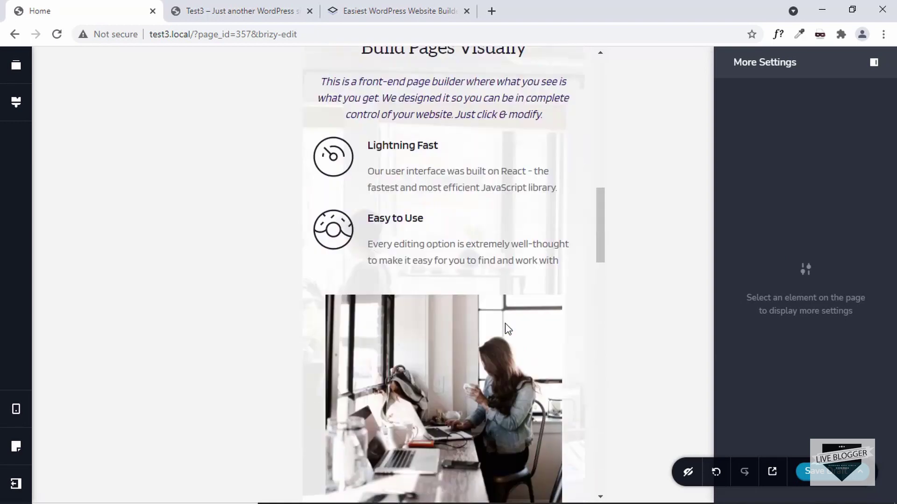
pyautogui.scroll(15, 508, 329)
pyautogui.scroll(-3, 508, 329)
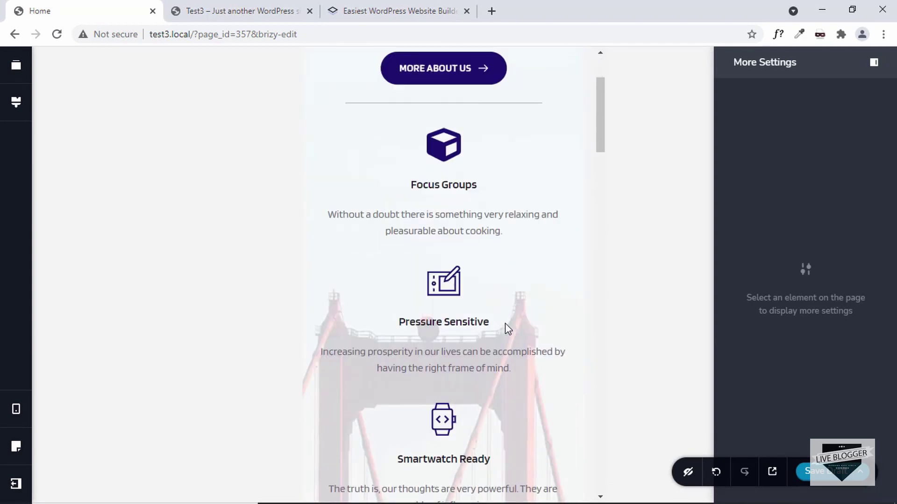
pyautogui.scroll(-15, 505, 324)
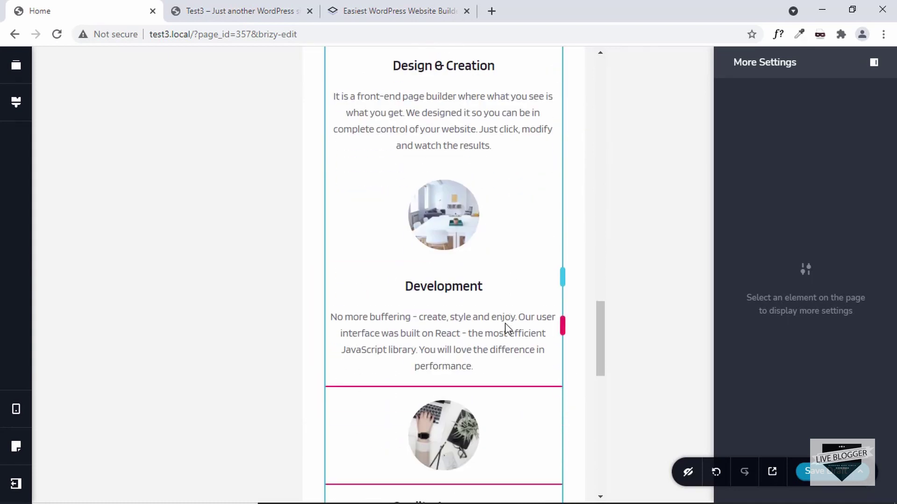
pyautogui.scroll(5, 507, 329)
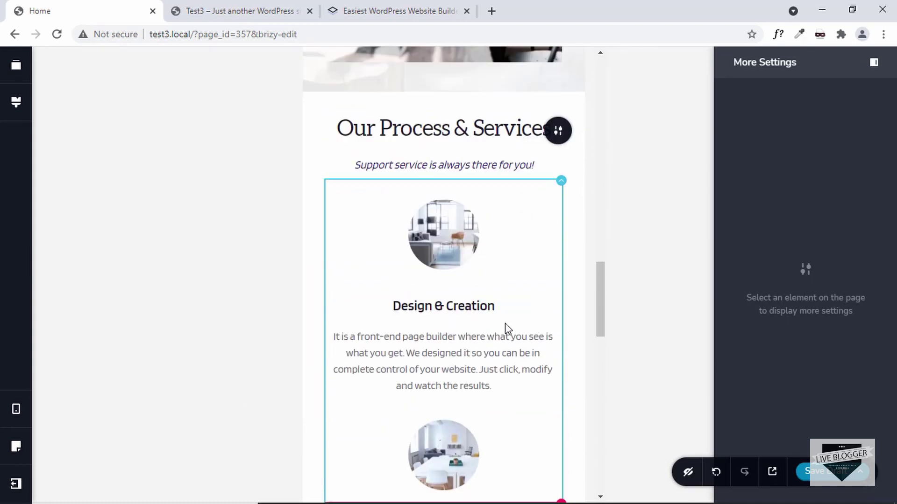
pyautogui.click(18, 409)
pyautogui.click(89, 359)
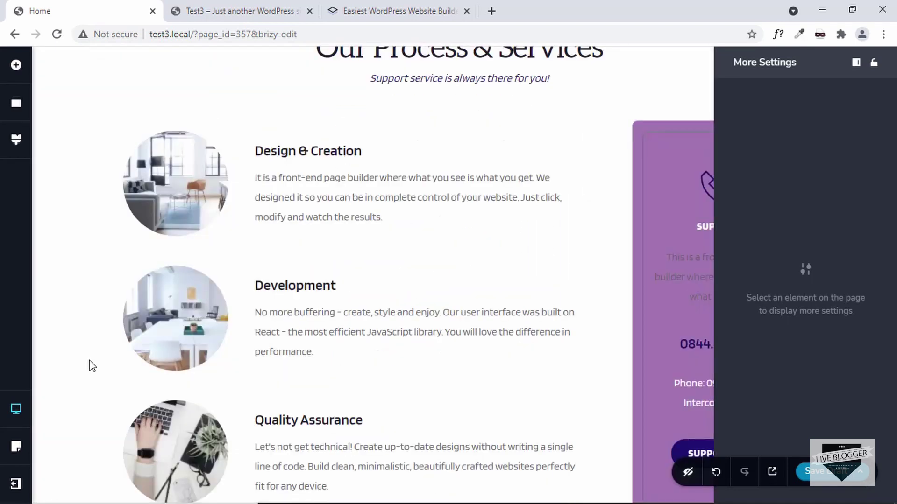
pyautogui.scroll(-8, 803, 288)
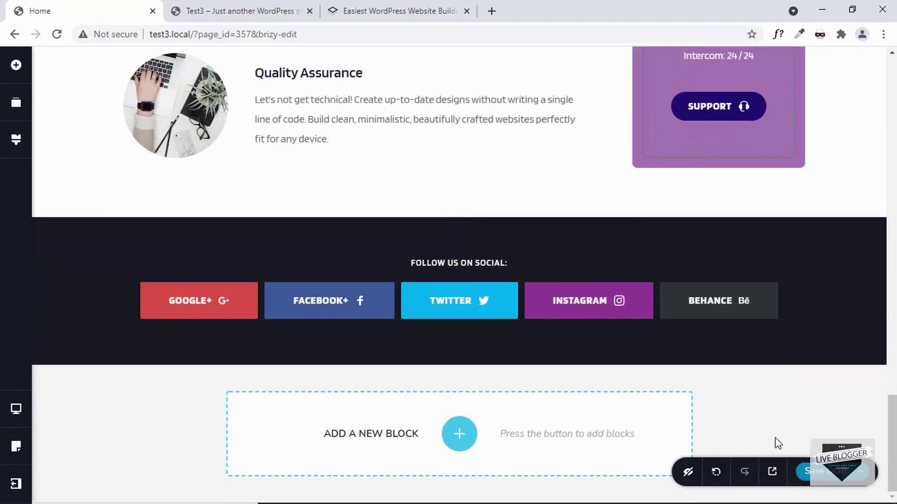
# Preview the Home page in a new Home – Test3 tab, then return to the editor tab
pyautogui.click(773, 473)
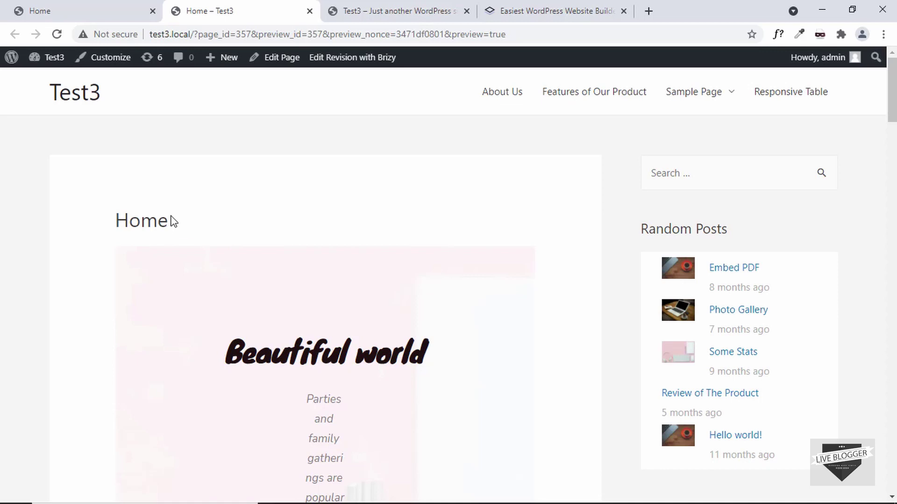
pyautogui.scroll(-2, 172, 220)
pyautogui.scroll(2, 171, 220)
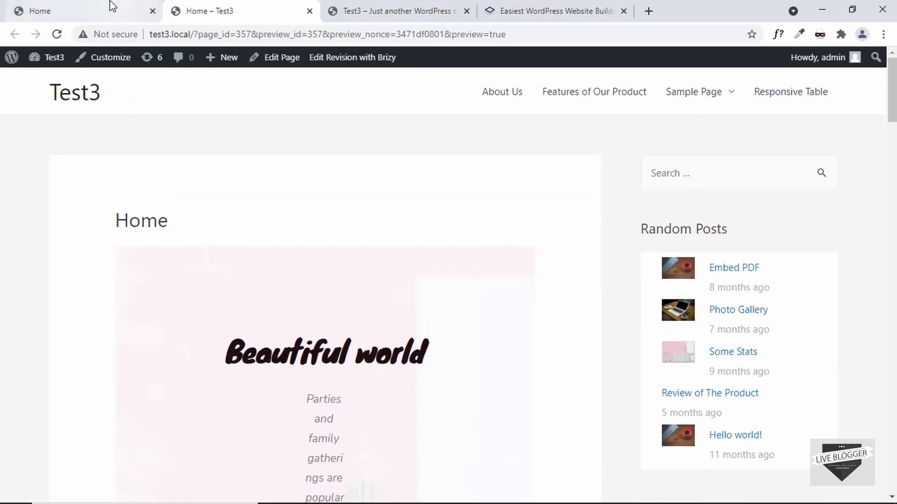
pyautogui.click(88, 8)
pyautogui.scroll(7, 579, 159)
pyautogui.scroll(10, 579, 159)
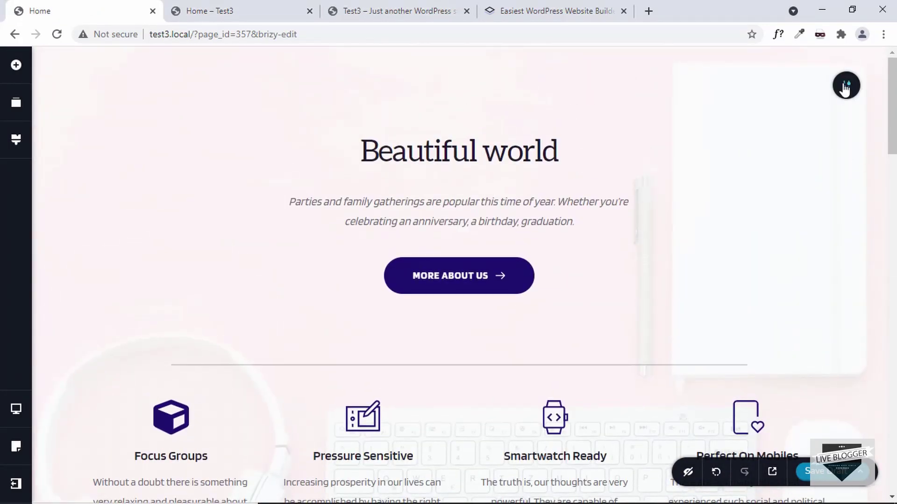
# Set the Beautiful world cover section's Width to Full
pyautogui.click(845, 88)
pyautogui.click(787, 87)
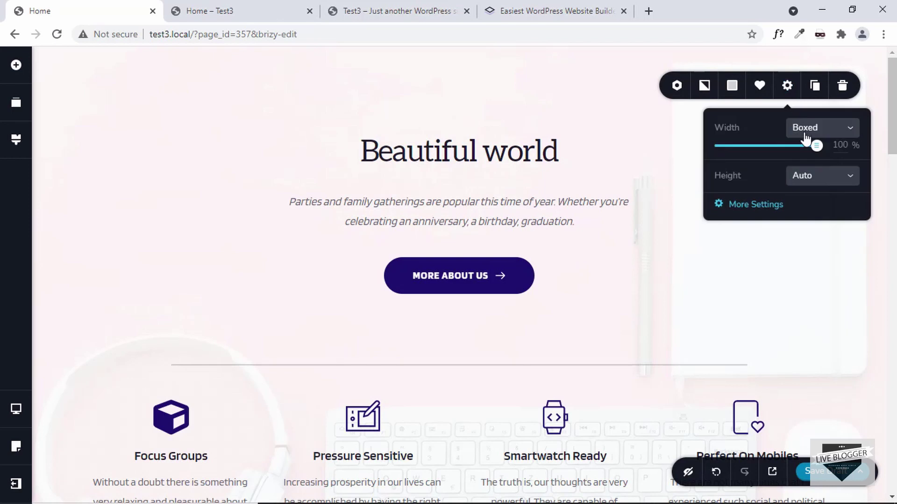
pyautogui.click(831, 131)
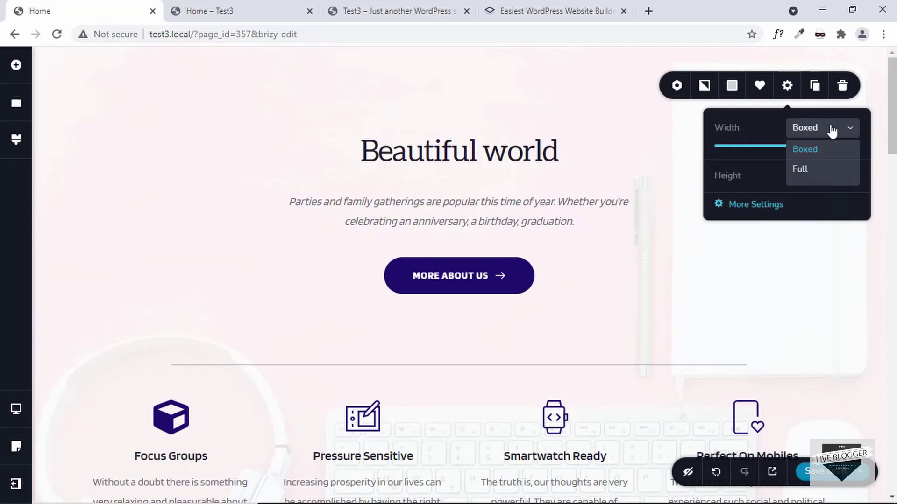
pyautogui.click(821, 177)
pyautogui.scroll(-10, 794, 310)
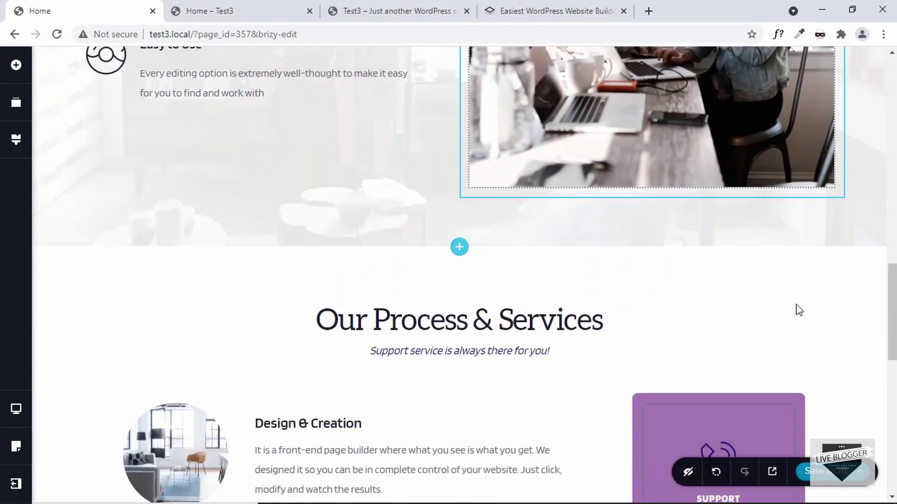
pyautogui.scroll(1, 794, 310)
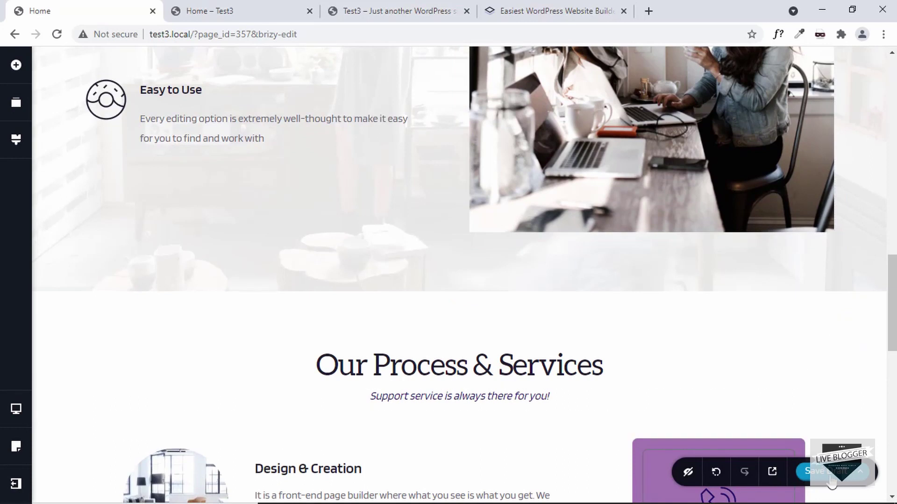
# Preview the full-width page in a new tab, scrolling down to the social footer
pyautogui.click(772, 473)
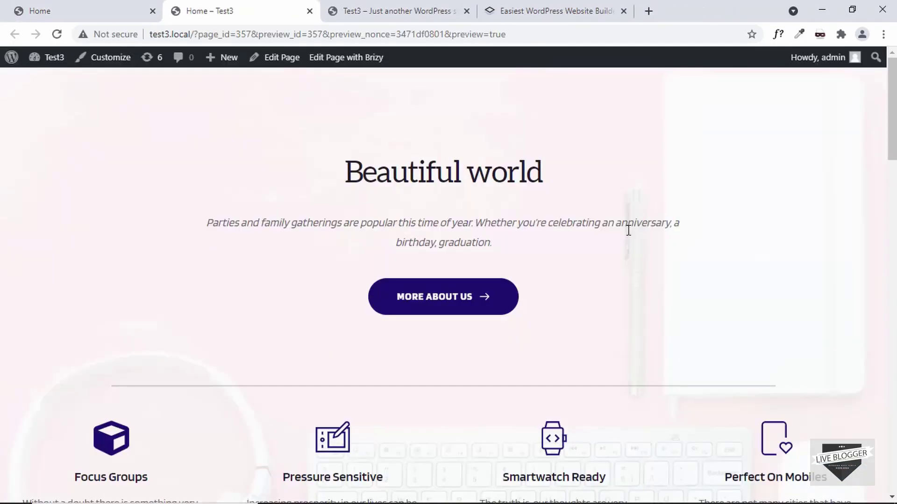
pyautogui.scroll(-10, 599, 203)
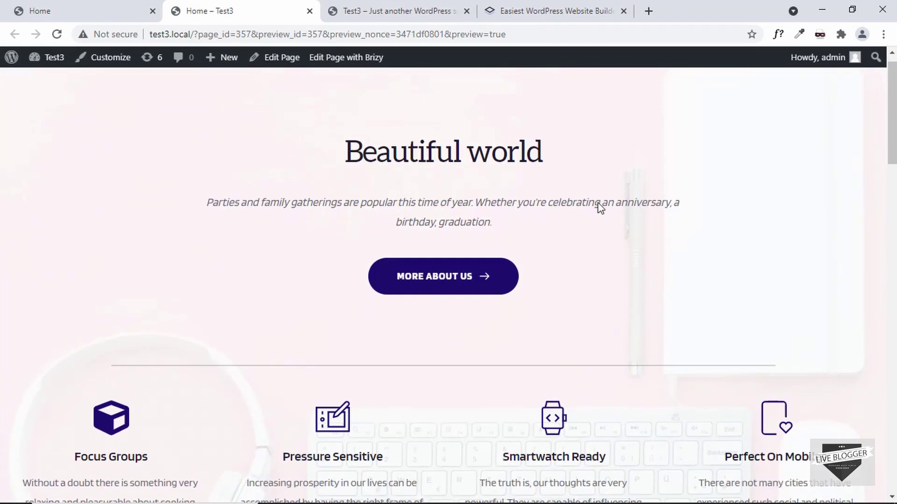
pyautogui.scroll(-19, 600, 208)
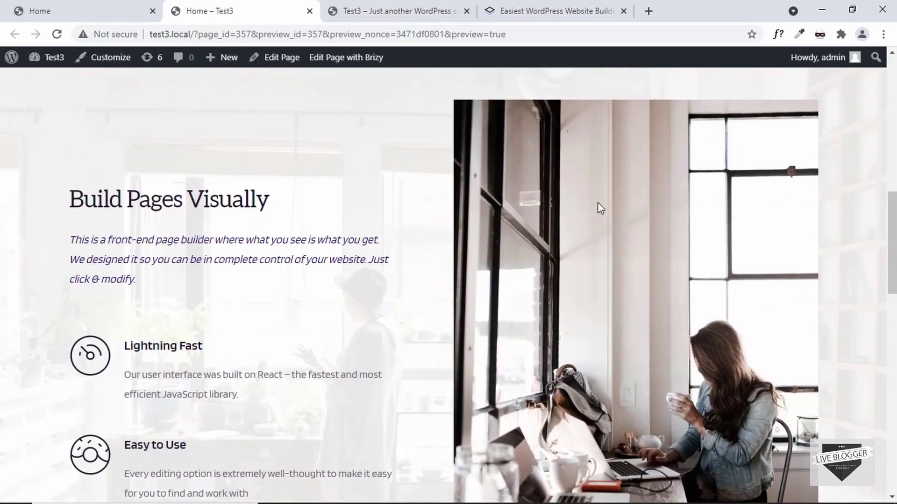
pyautogui.scroll(-3, 600, 208)
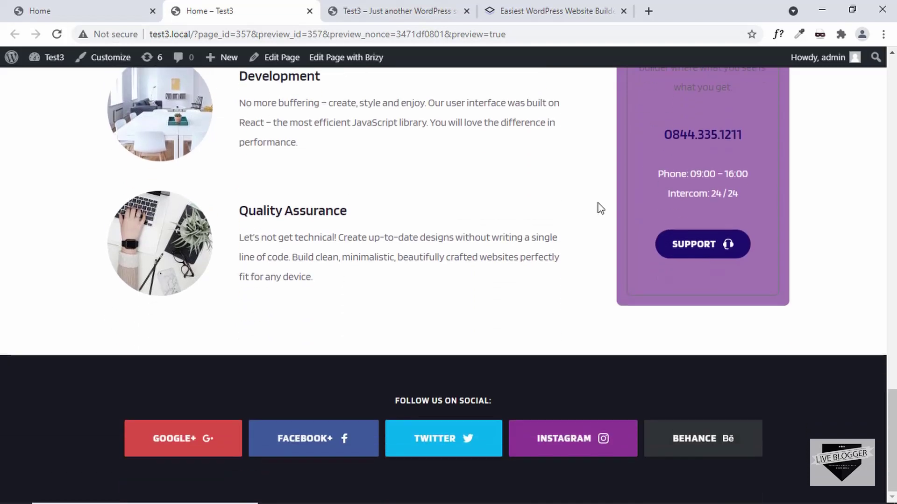
pyautogui.scroll(15, 600, 208)
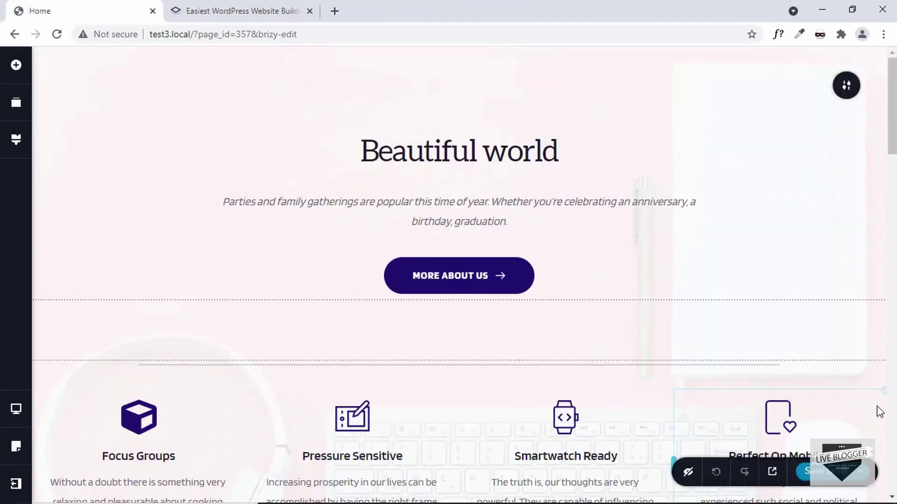
# Publish the Home page via Publish Page, then go to the WordPress dashboard's Pages list
pyautogui.click(862, 477)
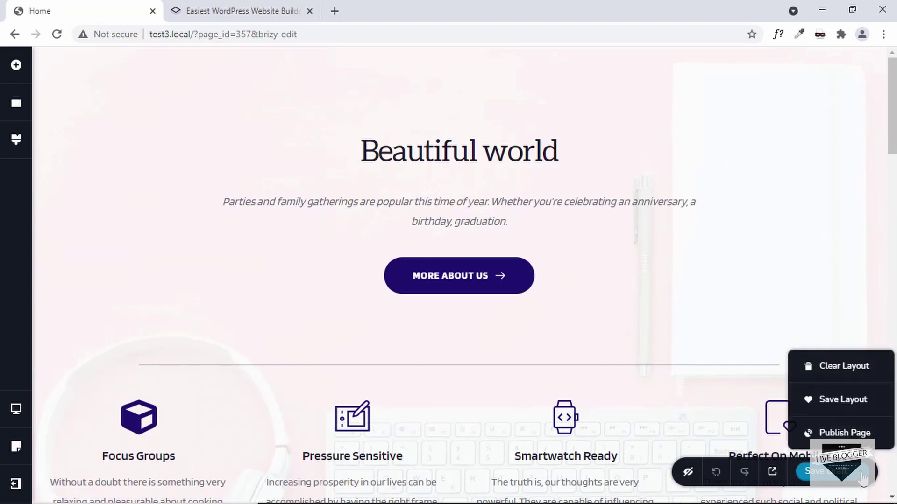
pyautogui.click(845, 434)
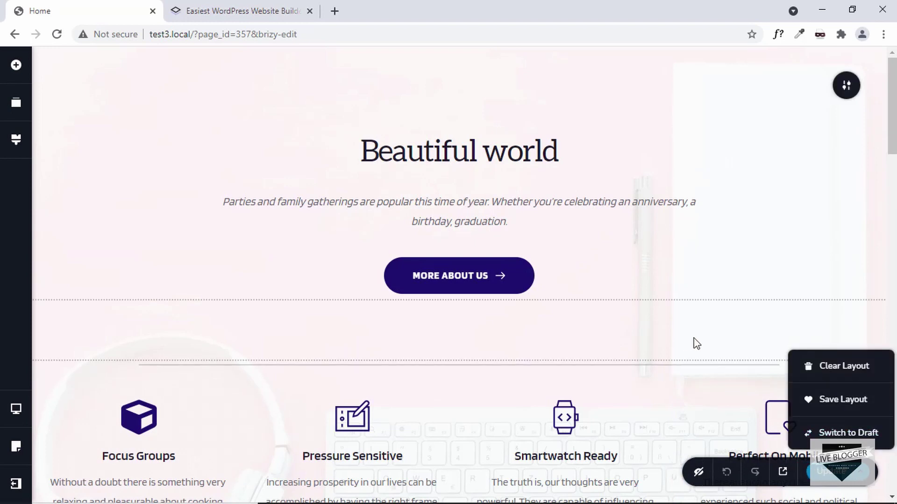
pyautogui.click(18, 484)
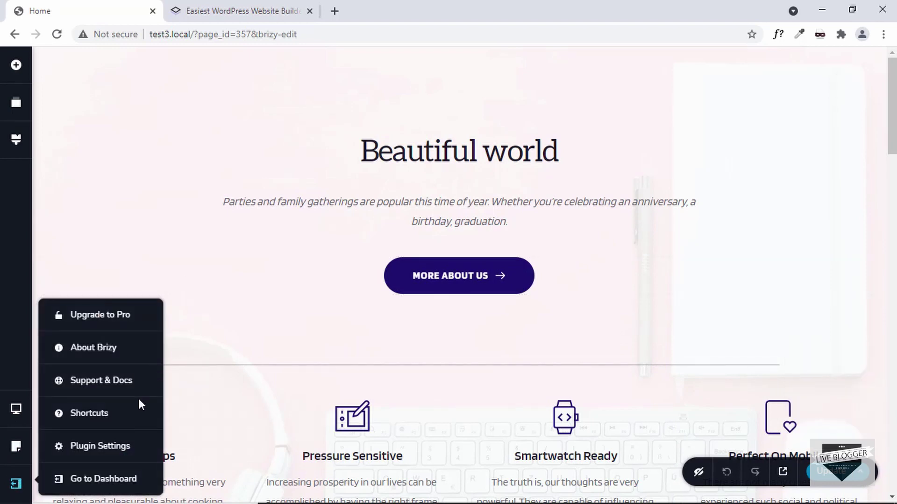
pyautogui.click(113, 479)
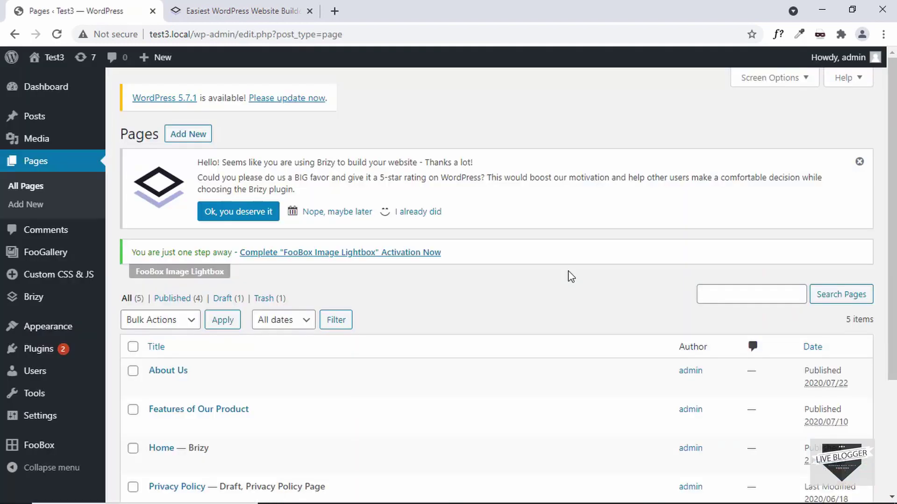
pyautogui.scroll(-3, 555, 281)
pyautogui.moveTo(164, 313)
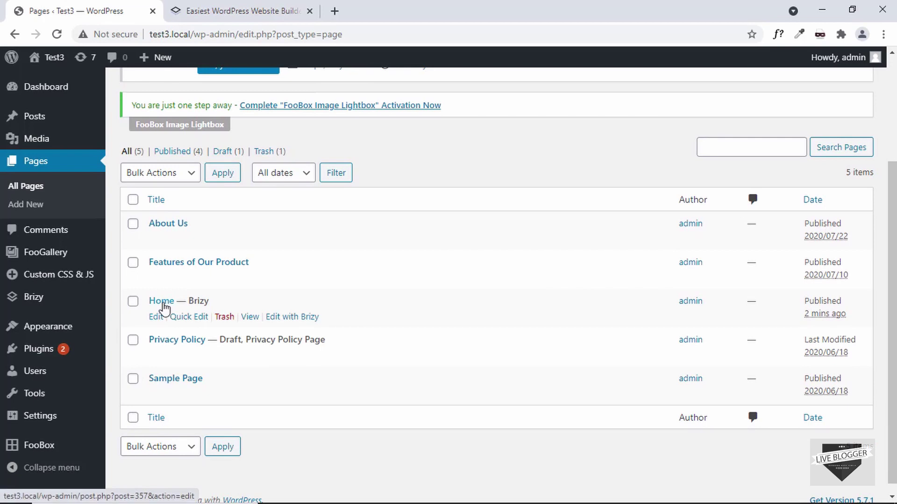
pyautogui.moveTo(48, 423)
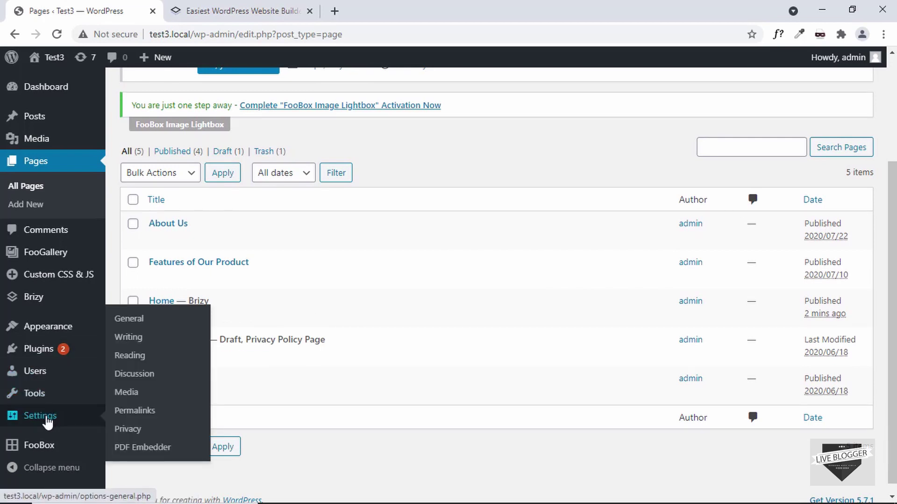
# In Reading Settings, make Home the static homepage, leave Posts page unset, then visit the site
pyautogui.click(142, 358)
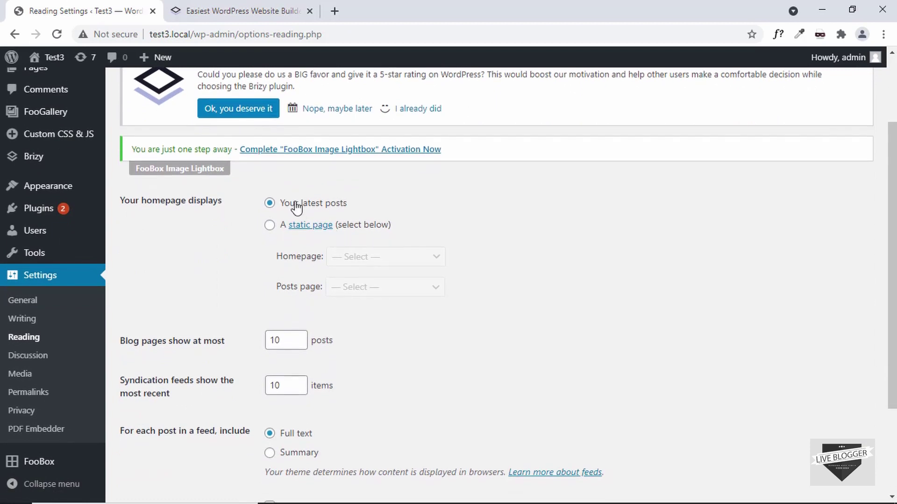
pyautogui.click(270, 225)
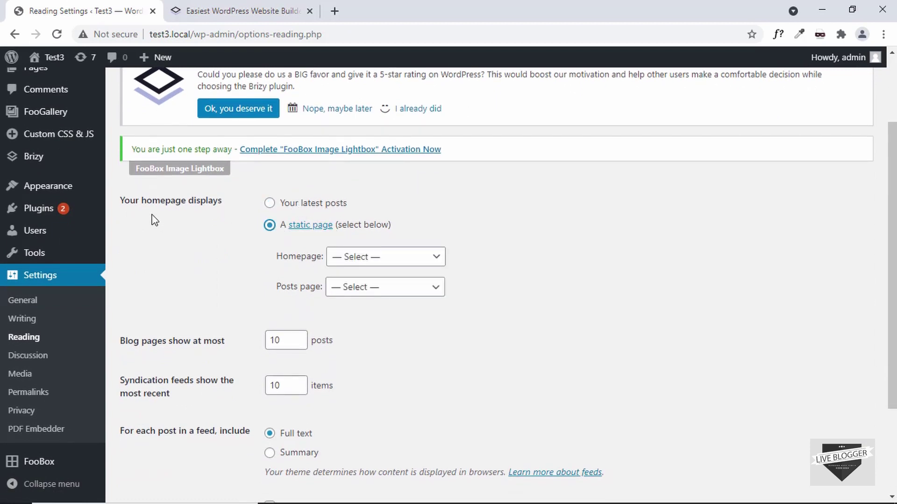
pyautogui.click(421, 261)
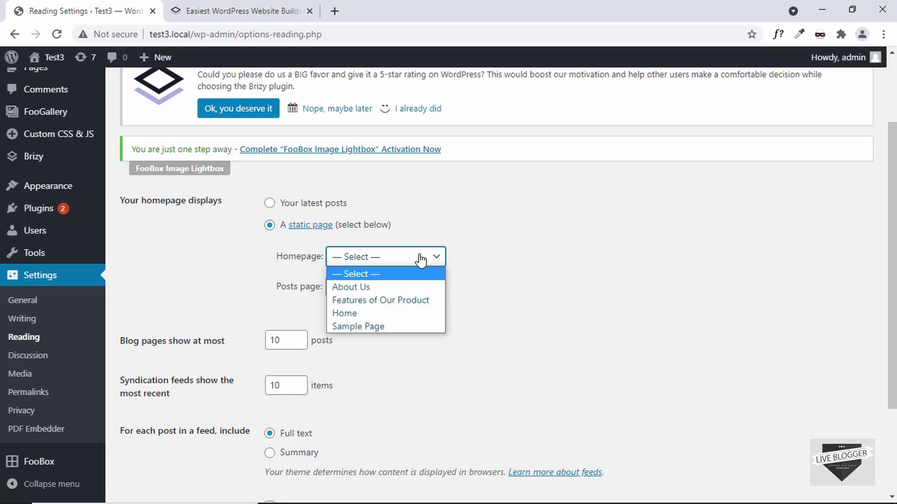
pyautogui.click(372, 314)
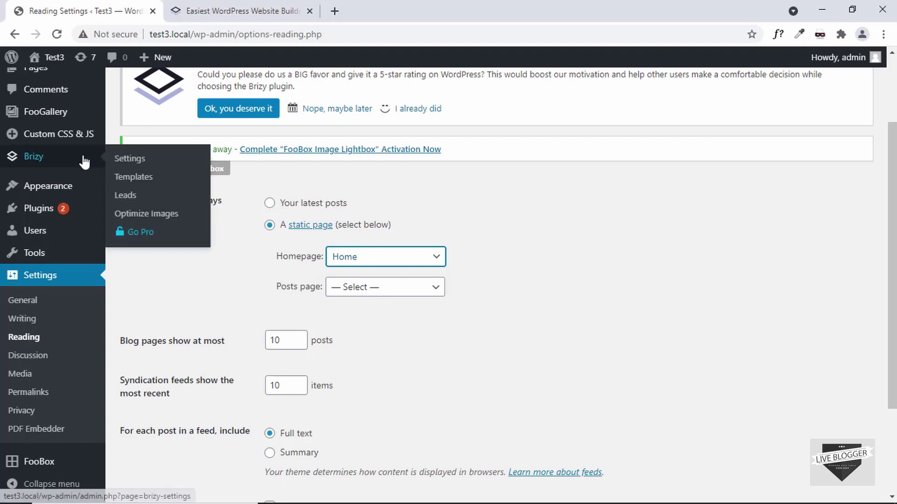
pyautogui.click(412, 296)
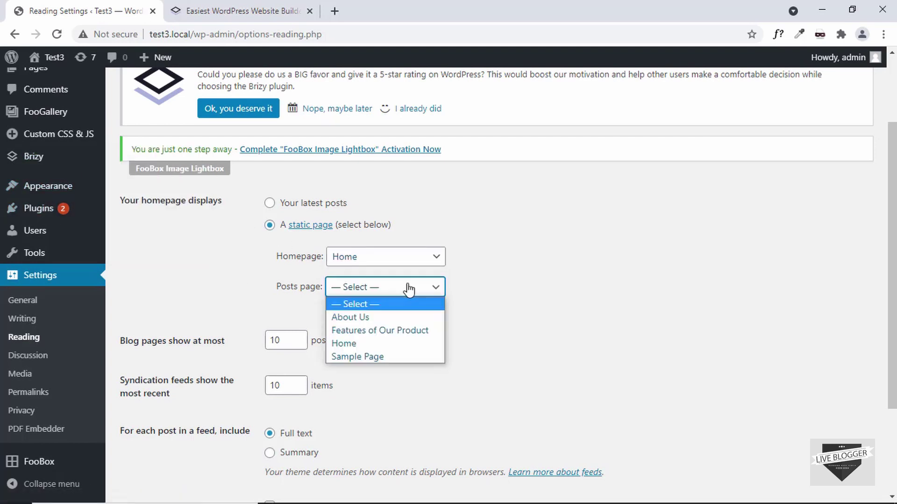
pyautogui.click(518, 265)
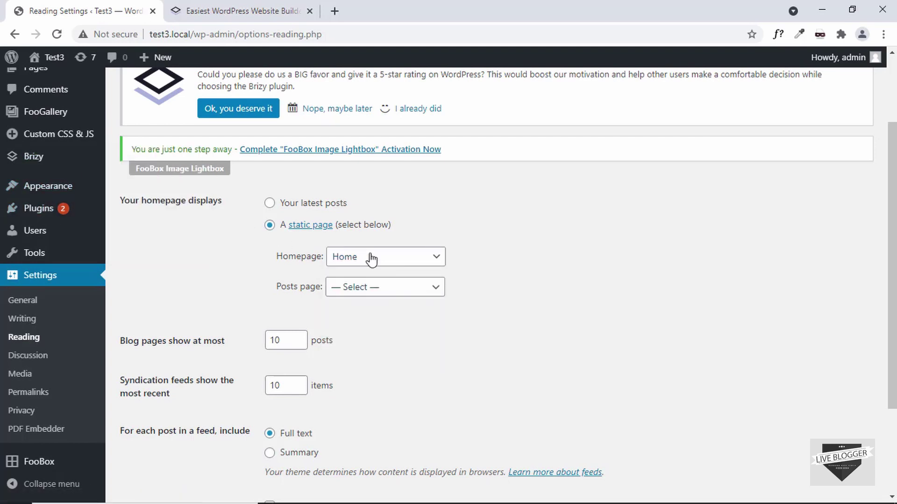
pyautogui.scroll(-3, 237, 278)
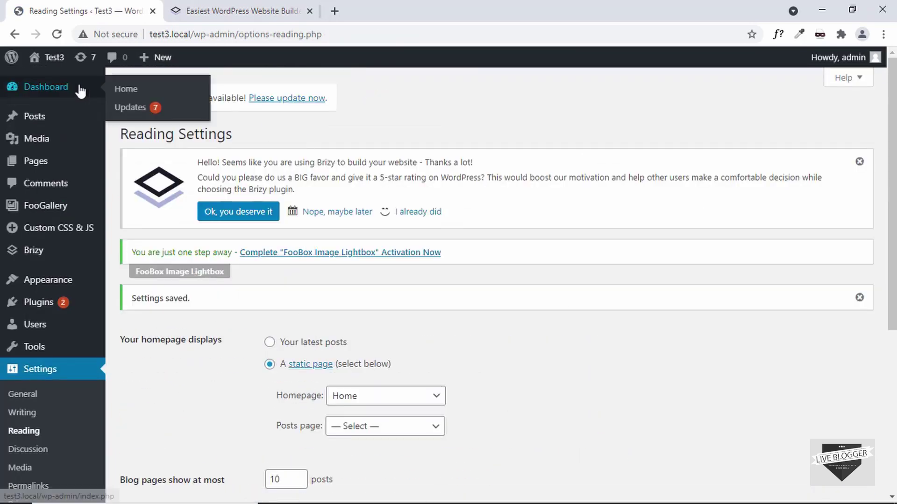
pyautogui.click(45, 81)
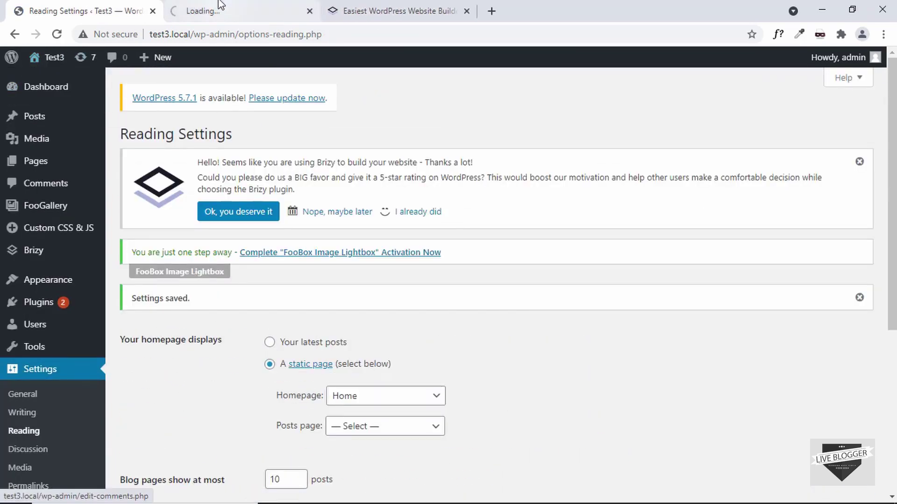
# Scroll through the live test3.local front page to check the cover, features and services sections
pyautogui.scroll(-6, 449, 285)
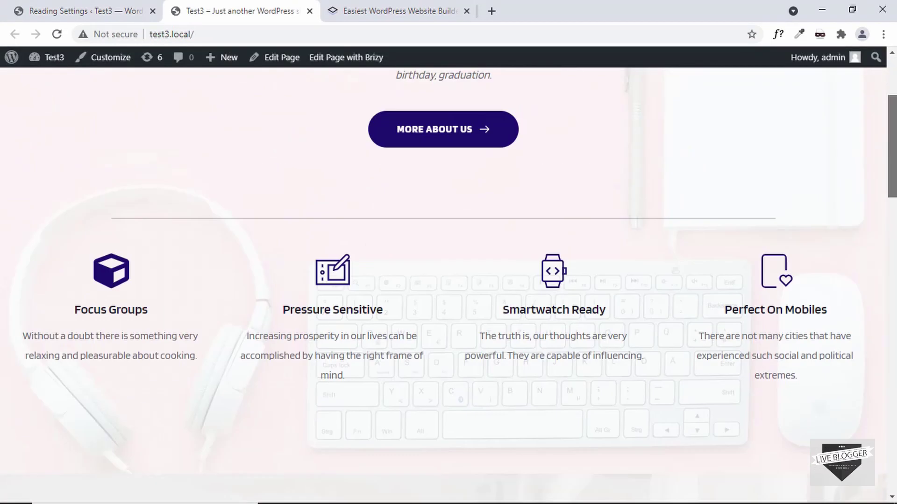
pyautogui.scroll(-6, 448, 285)
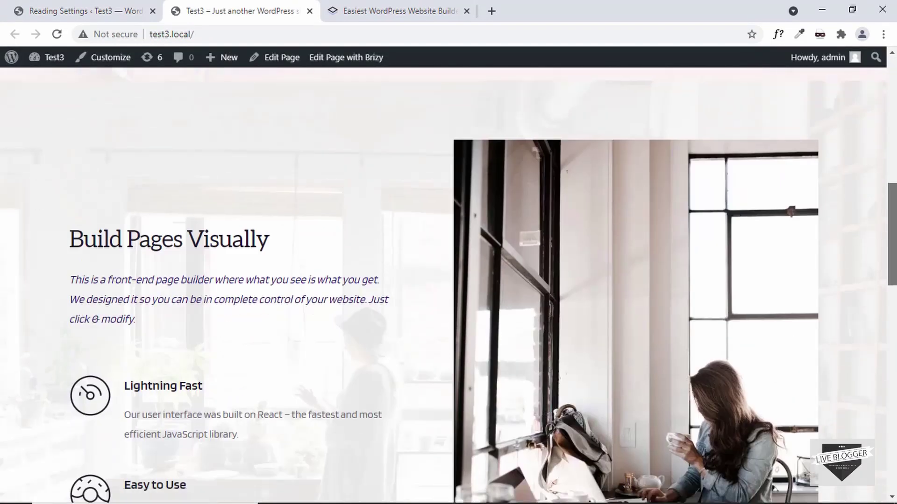
pyautogui.scroll(-8, 449, 285)
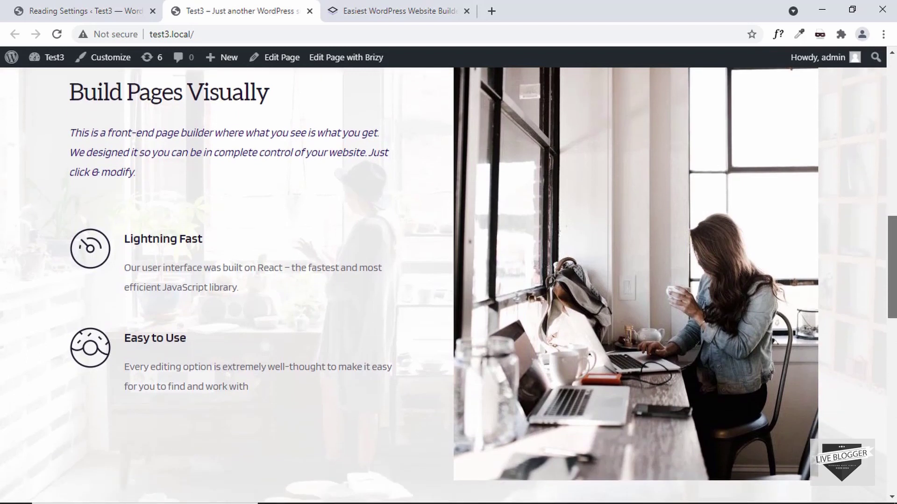
pyautogui.scroll(-6, 449, 285)
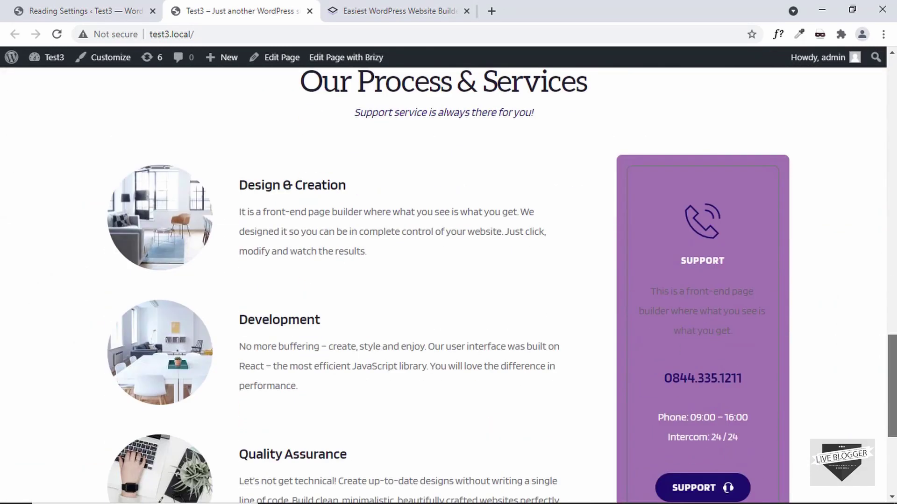
pyautogui.scroll(20, 449, 285)
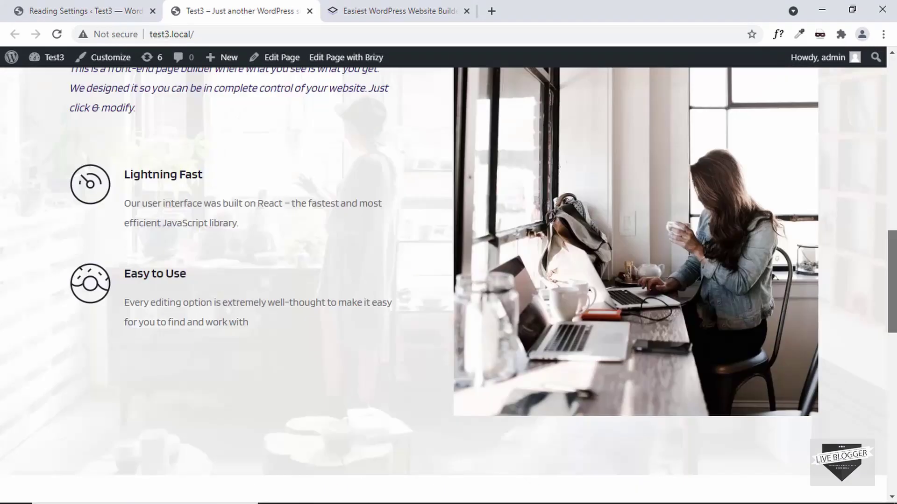